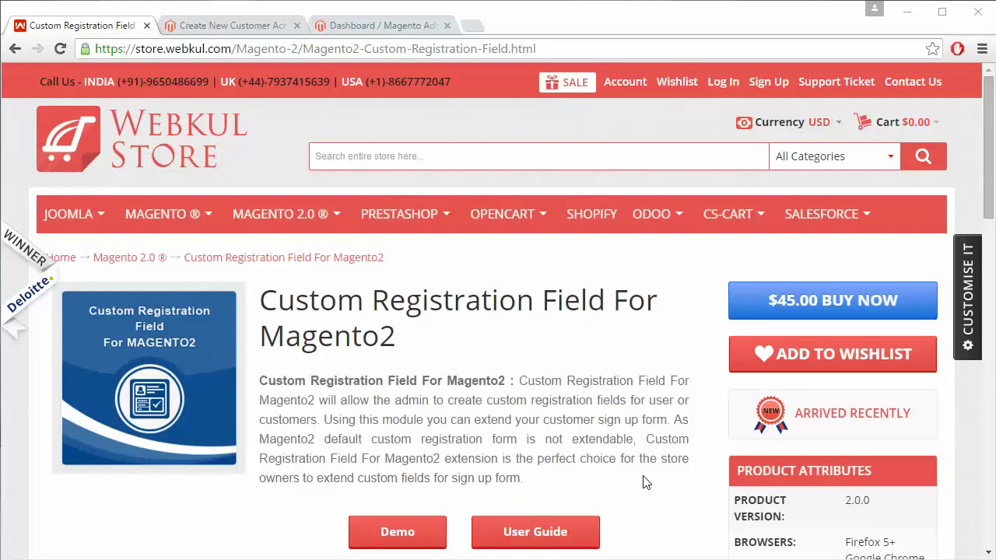
Switch from the Webkul product page to the 'Dashboard / Magento Admin' browser tab.
click(381, 25)
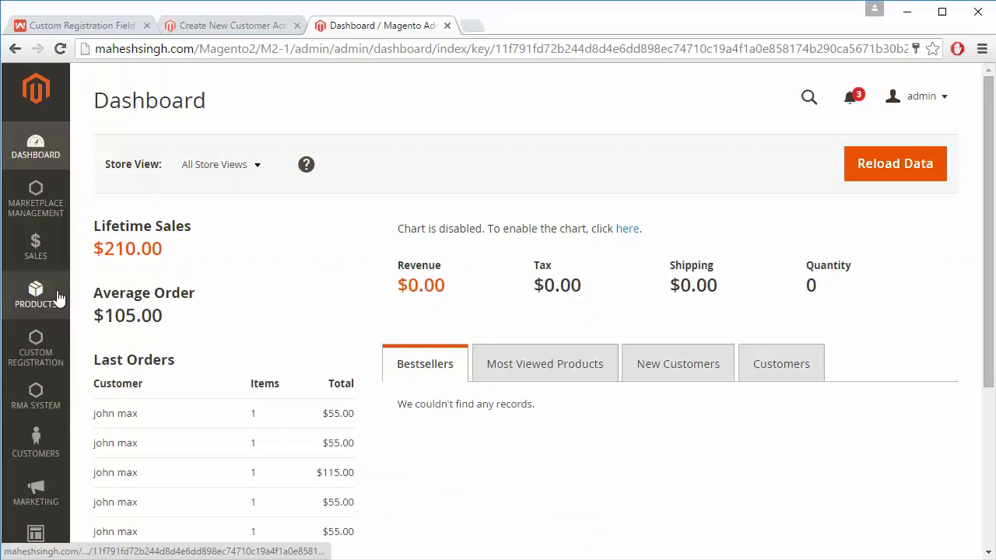
Go to Custom Registration > Manage Custom Fields in the admin menu.
click(39, 341)
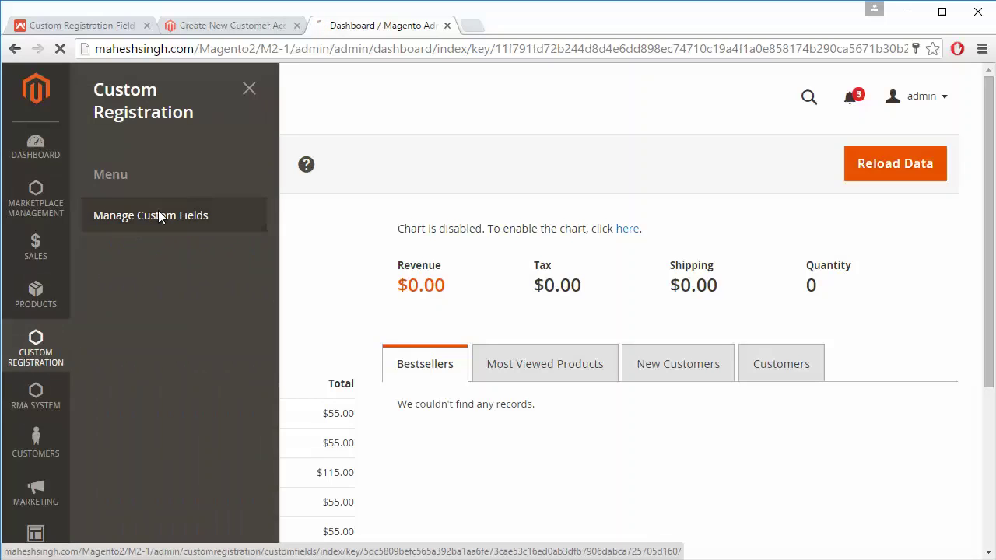
click(158, 217)
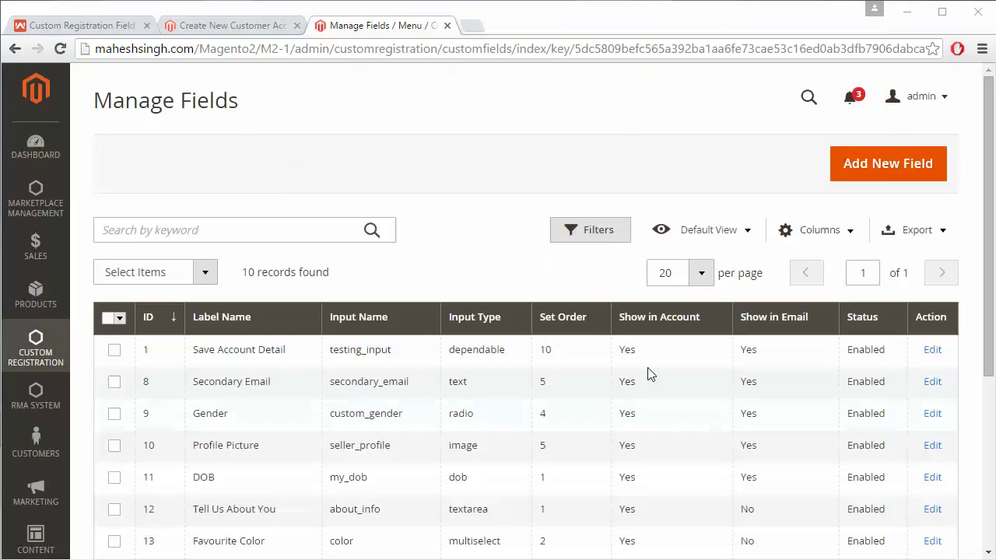
scroll(420, 325, down, 3)
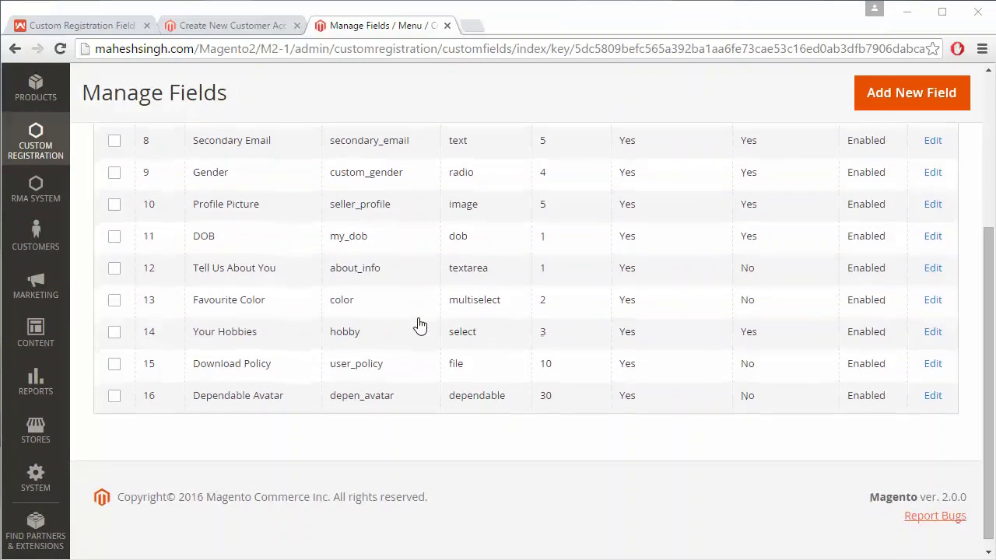
scroll(420, 325, up, 3)
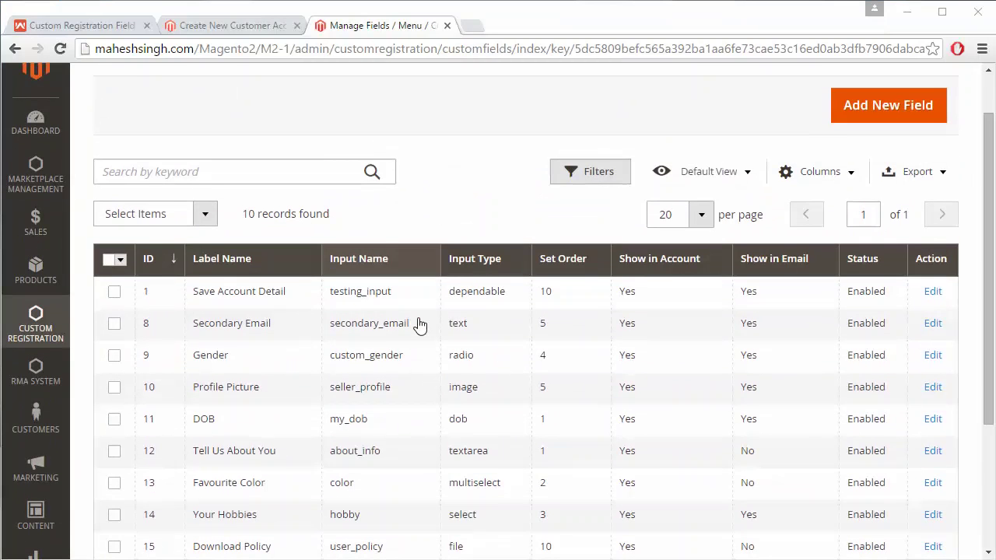
scroll(420, 325, up, 2)
scroll(420, 325, down, 3)
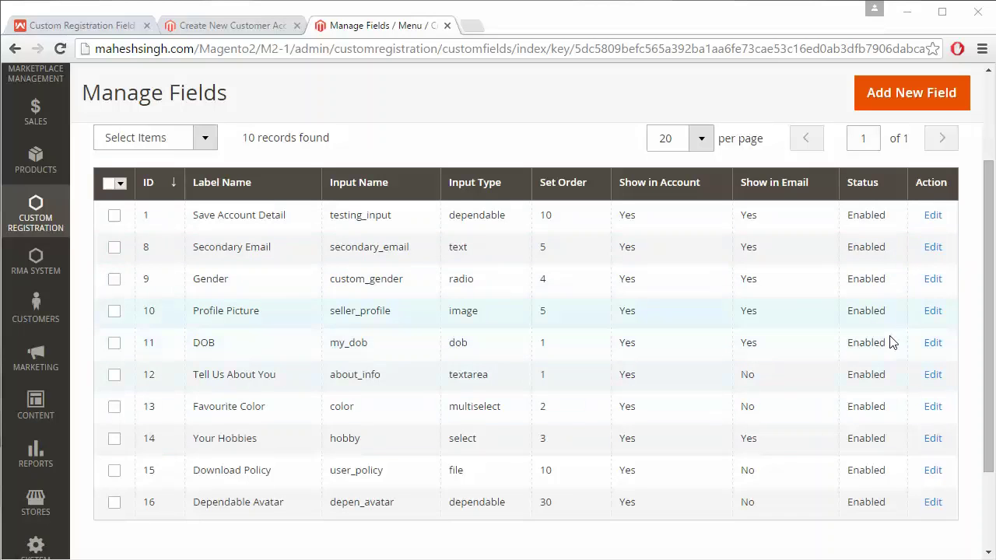
click(931, 257)
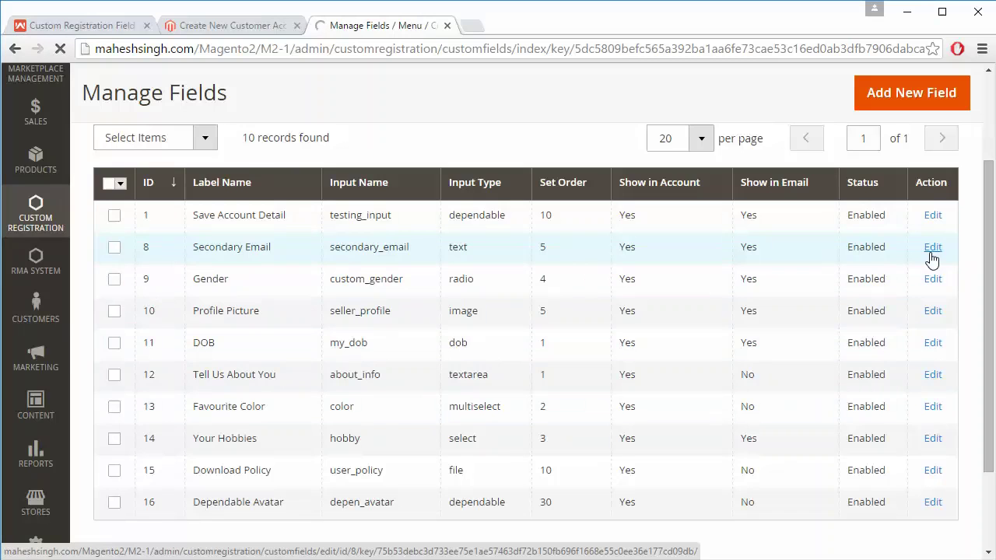
Look through the Secondary Email field's Fields Information form, then return to Manage Fields.
scroll(825, 299, down, 1)
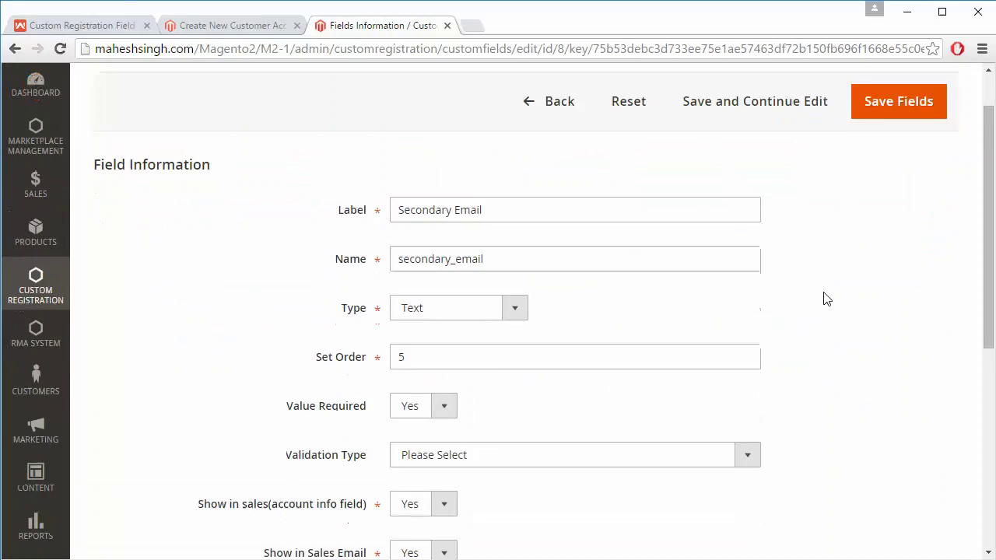
scroll(826, 298, down, 1)
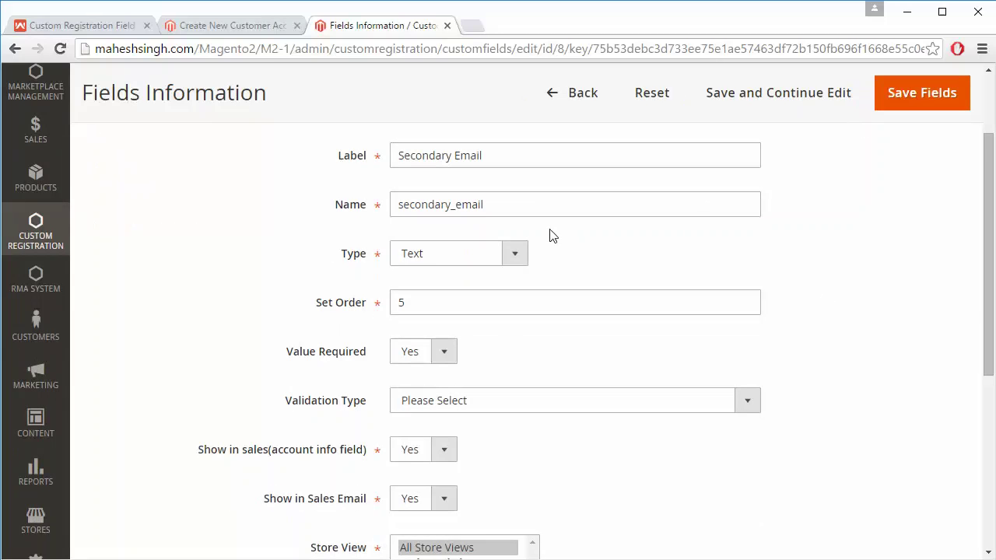
scroll(551, 235, down, 3)
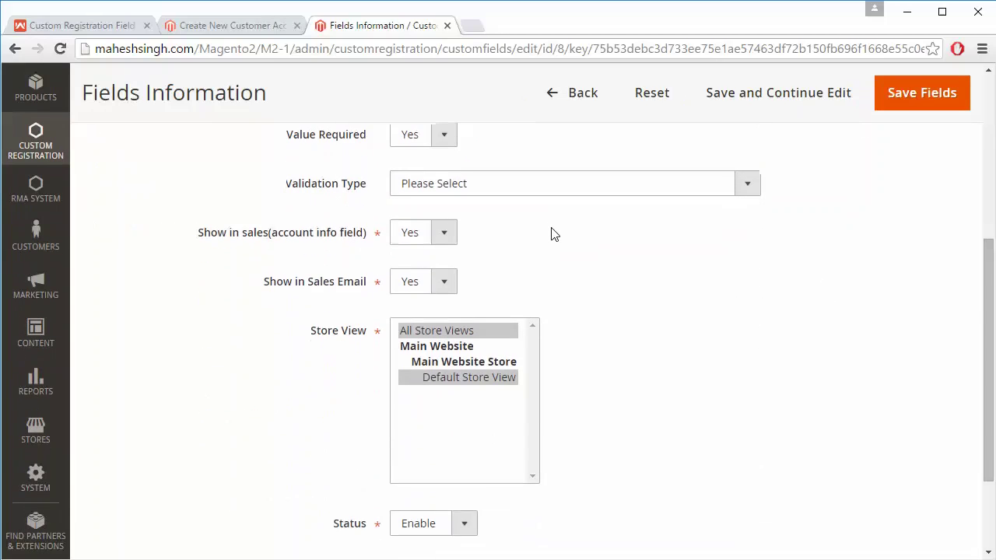
scroll(551, 235, up, 1)
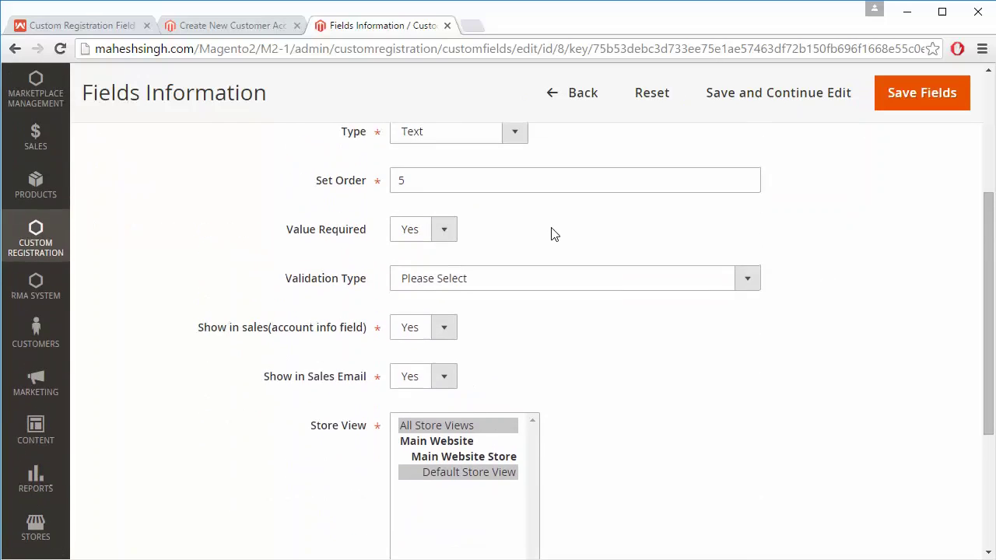
scroll(551, 234, down, 3)
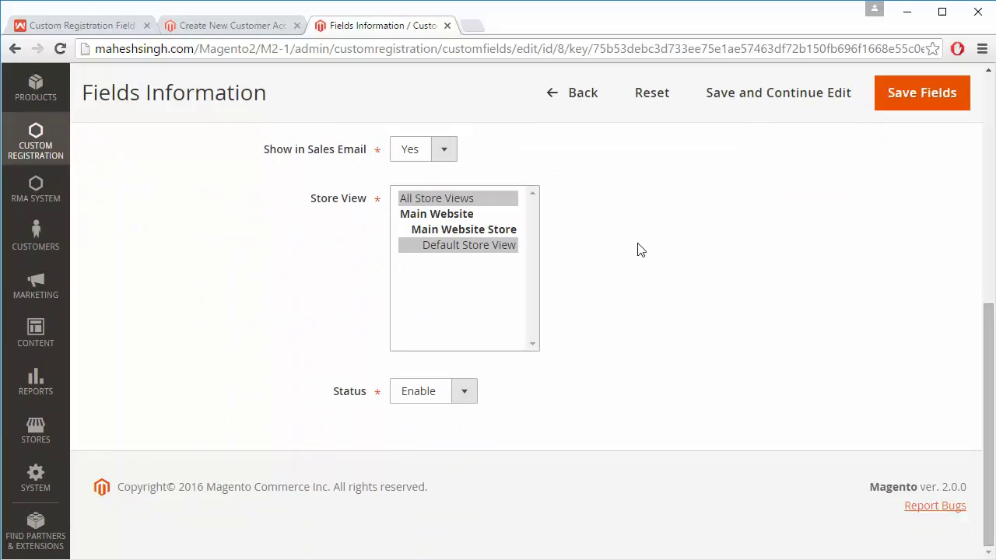
scroll(638, 253, up, 8)
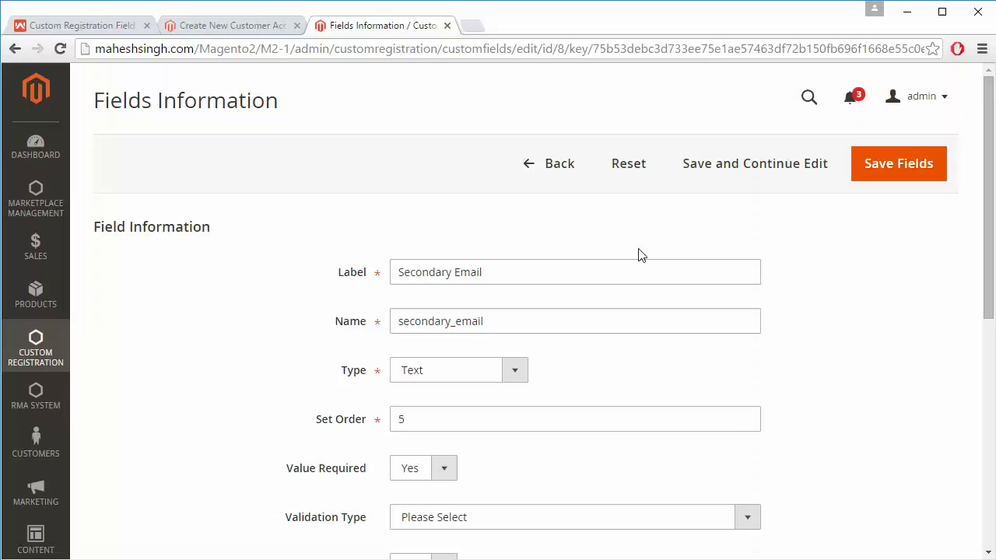
click(565, 177)
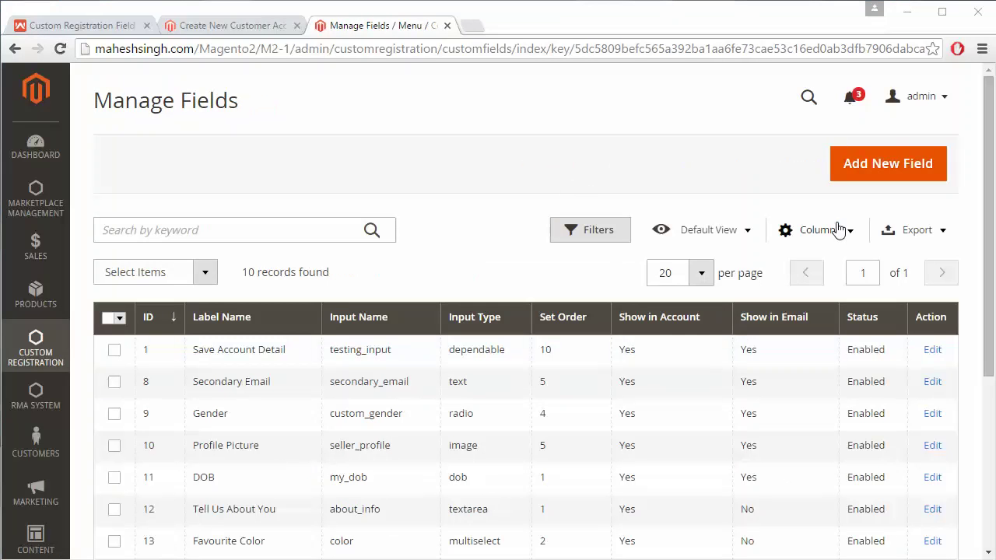
Add a new field and look down its blank Fields Information form.
click(847, 173)
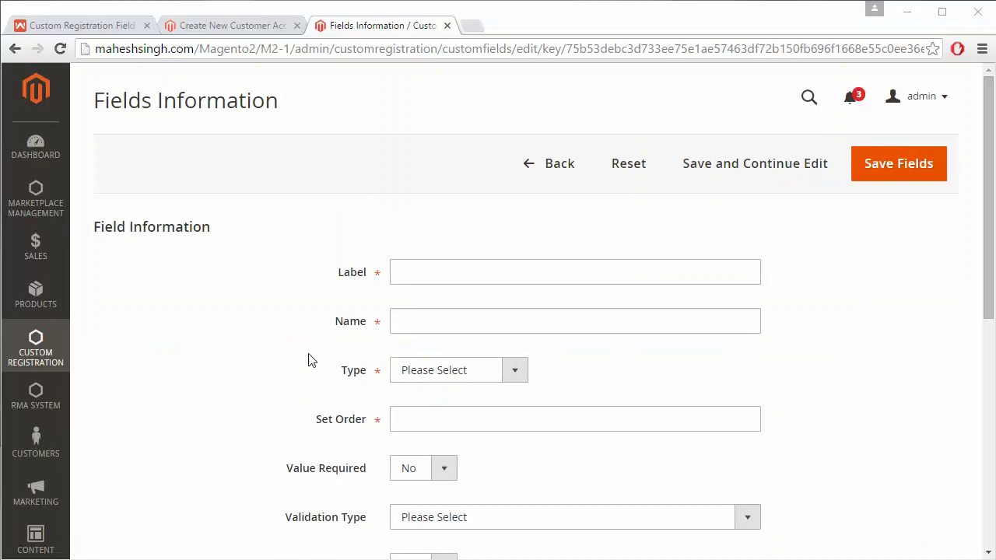
scroll(308, 360, down, 1)
click(403, 226)
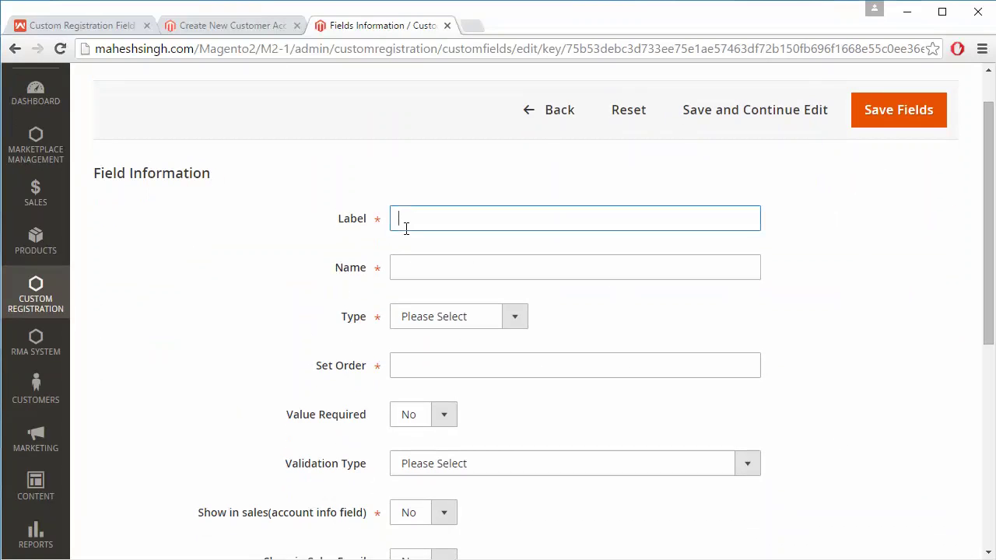
click(414, 270)
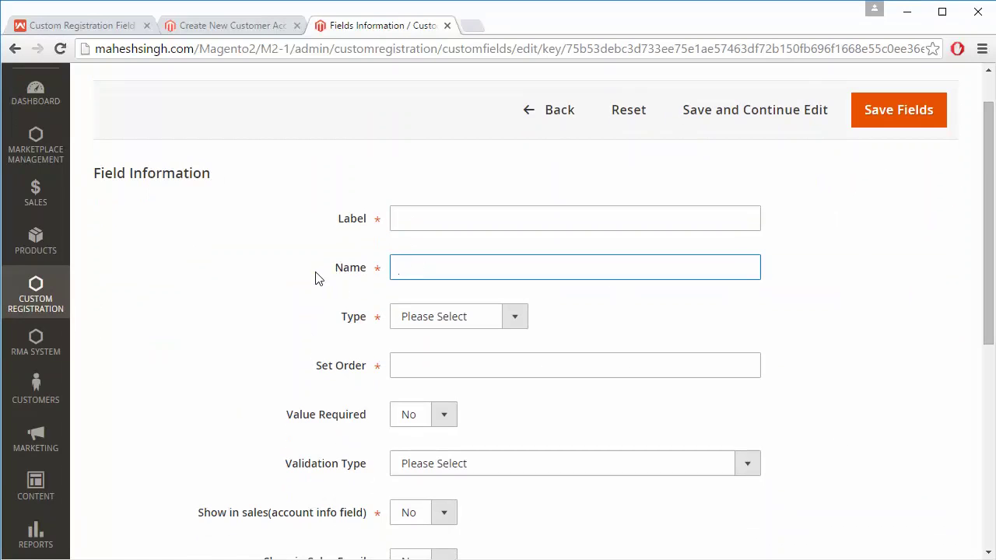
scroll(318, 277, down, 4)
scroll(318, 278, up, 5)
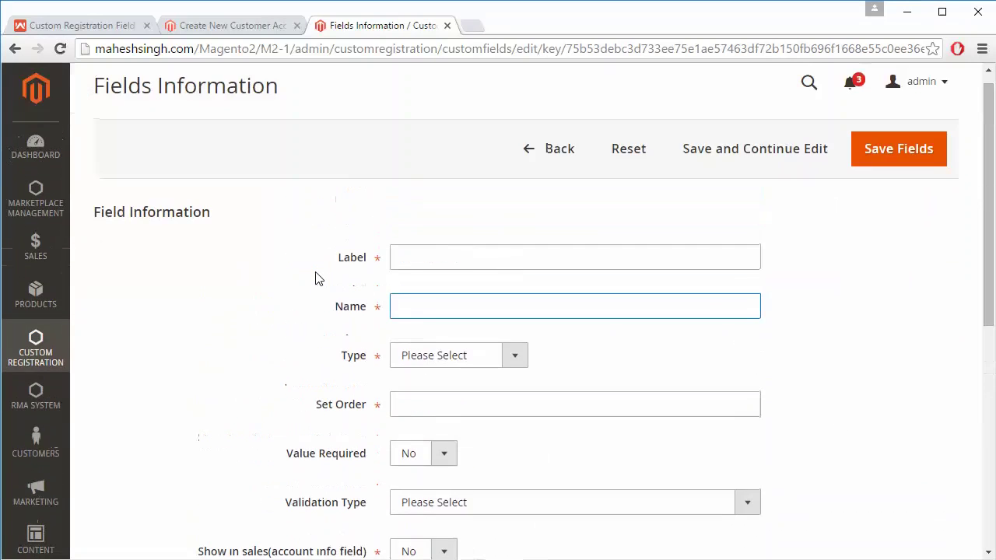
click(516, 360)
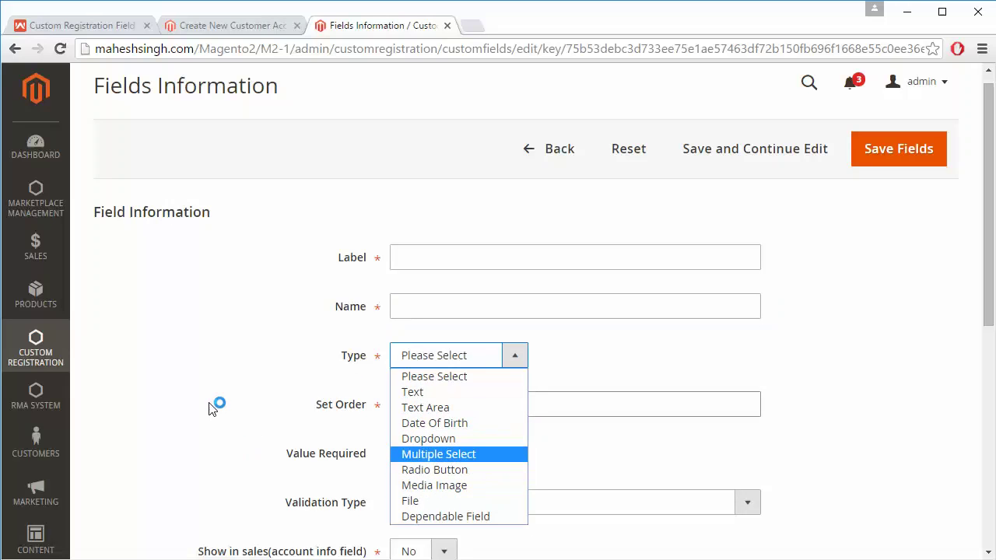
scroll(210, 409, down, 2)
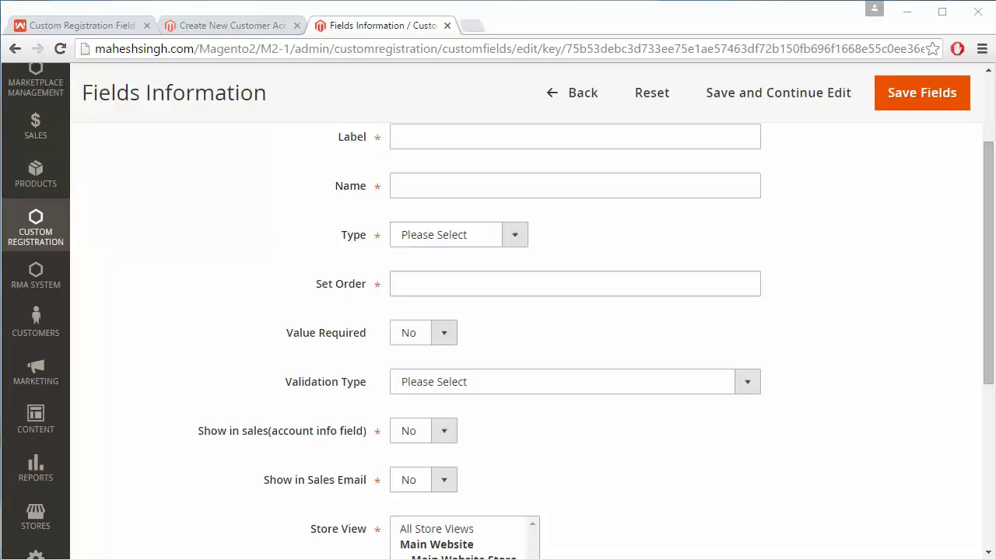
click(524, 241)
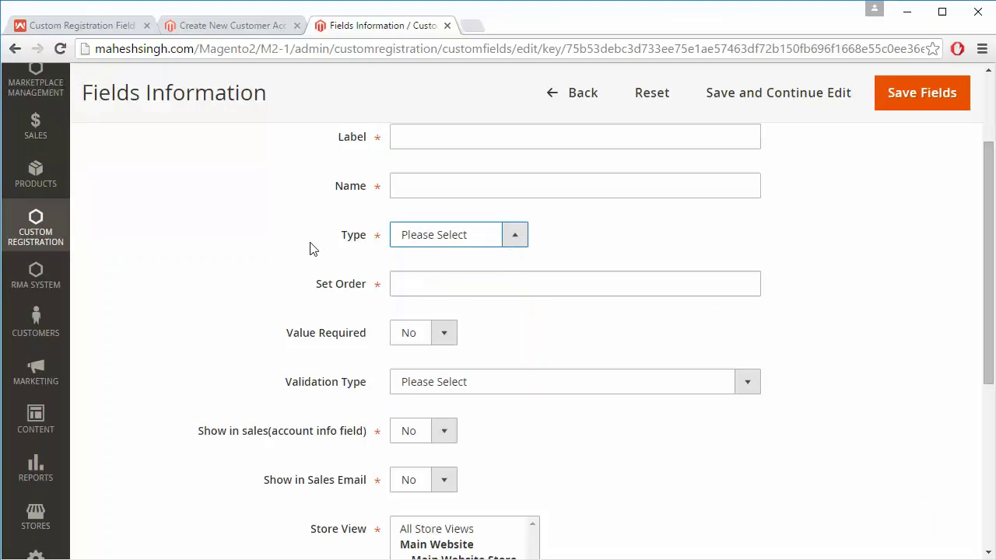
scroll(309, 247, down, 1)
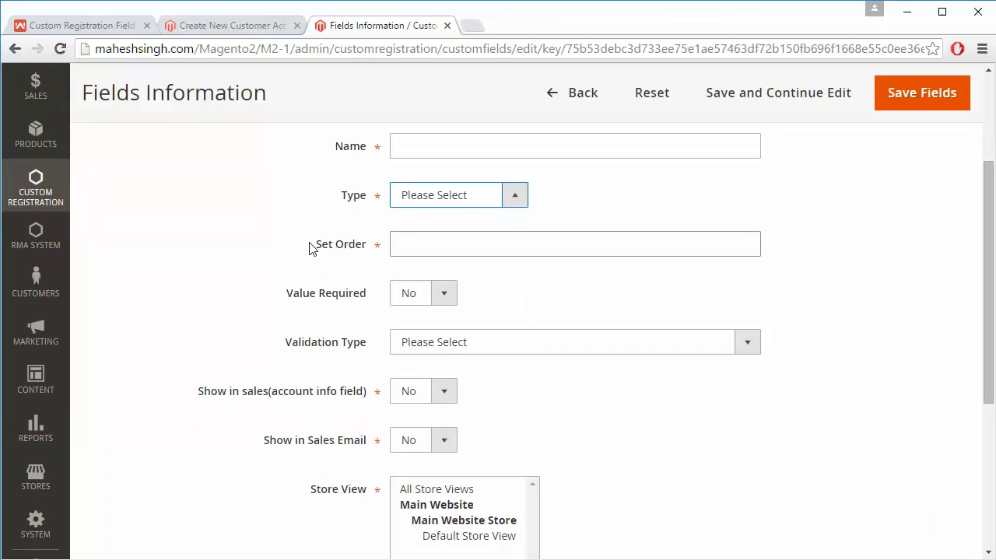
click(418, 247)
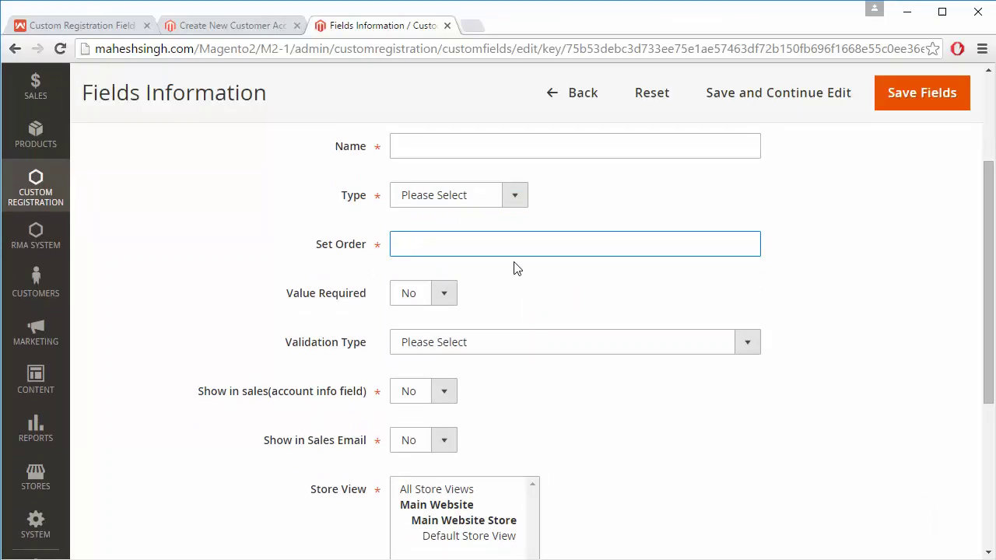
scroll(514, 268, down, 1)
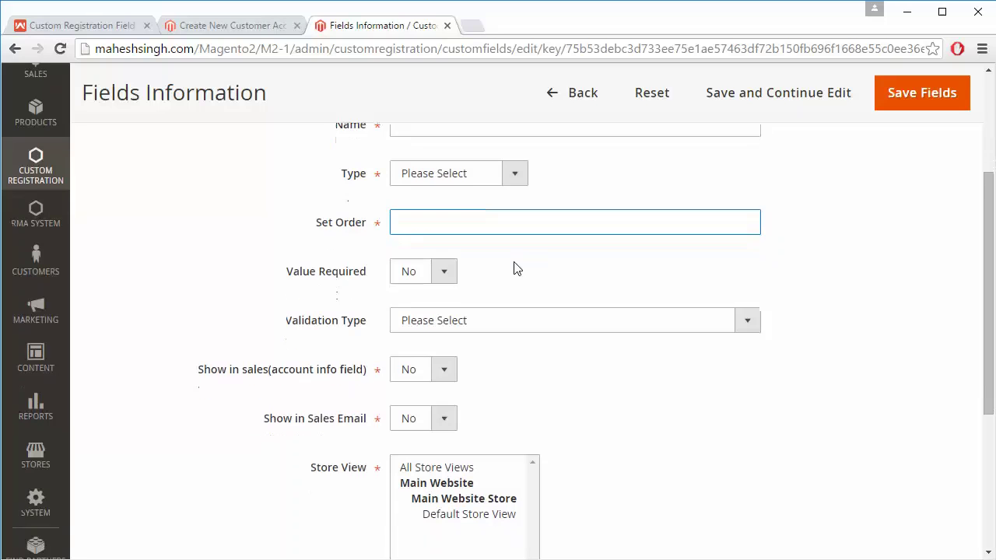
click(450, 266)
click(450, 265)
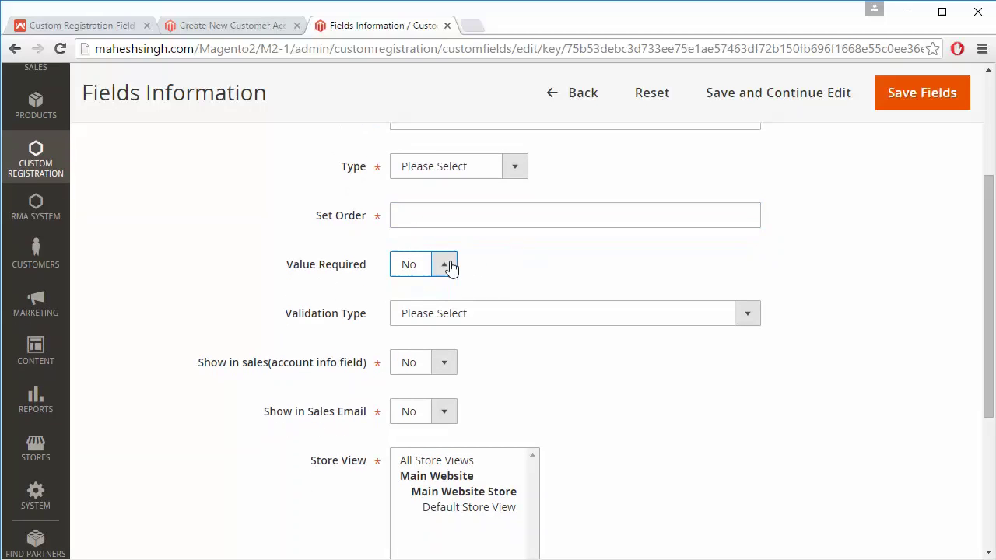
click(450, 265)
click(449, 265)
scroll(630, 461, down, 1)
scroll(630, 460, down, 1)
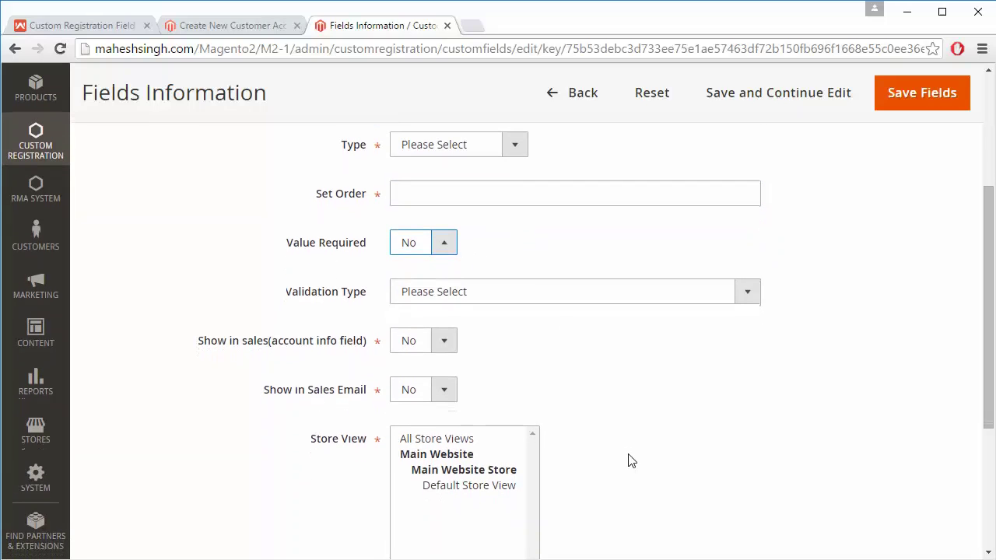
click(751, 297)
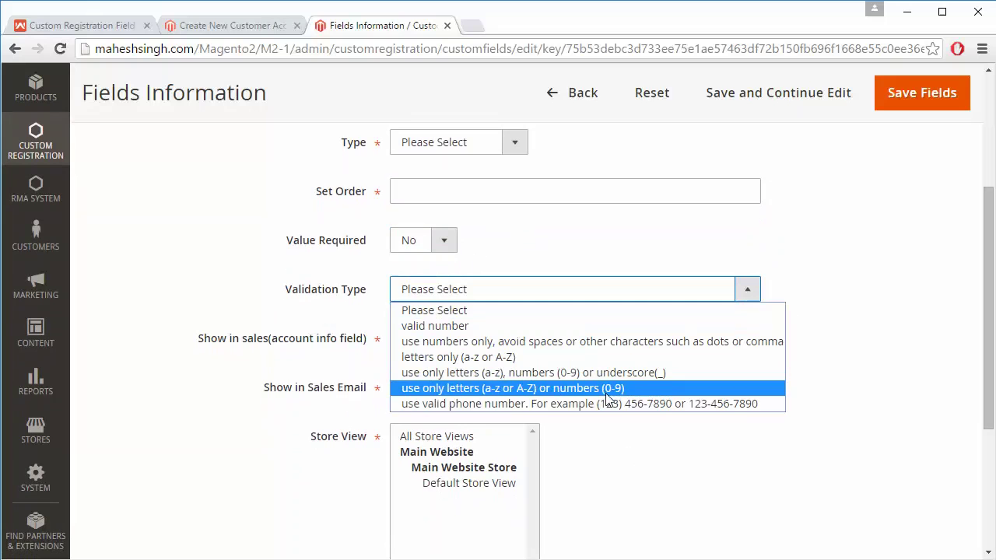
Leave validation unset and Status on Disable, and return to Manage Fields without saving.
click(934, 240)
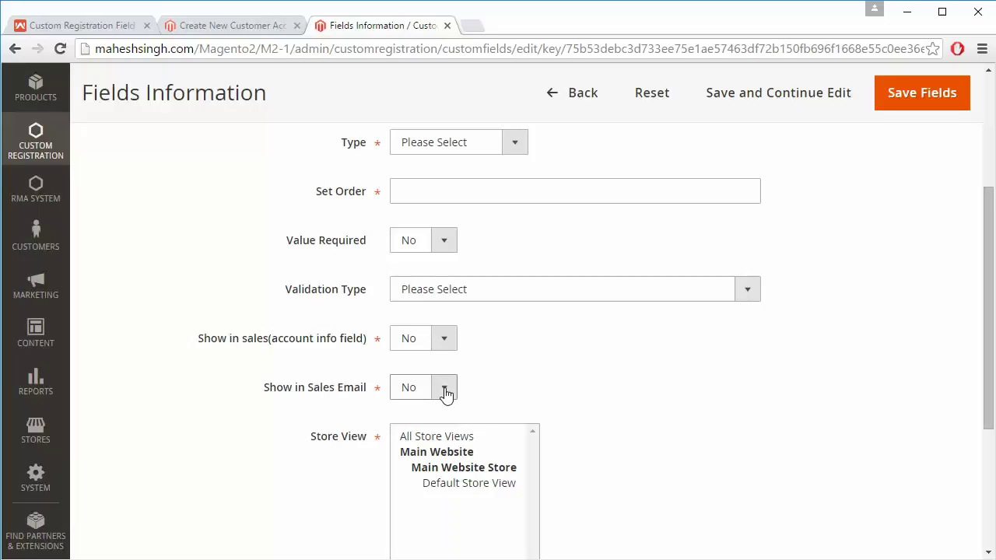
scroll(627, 440, down, 2)
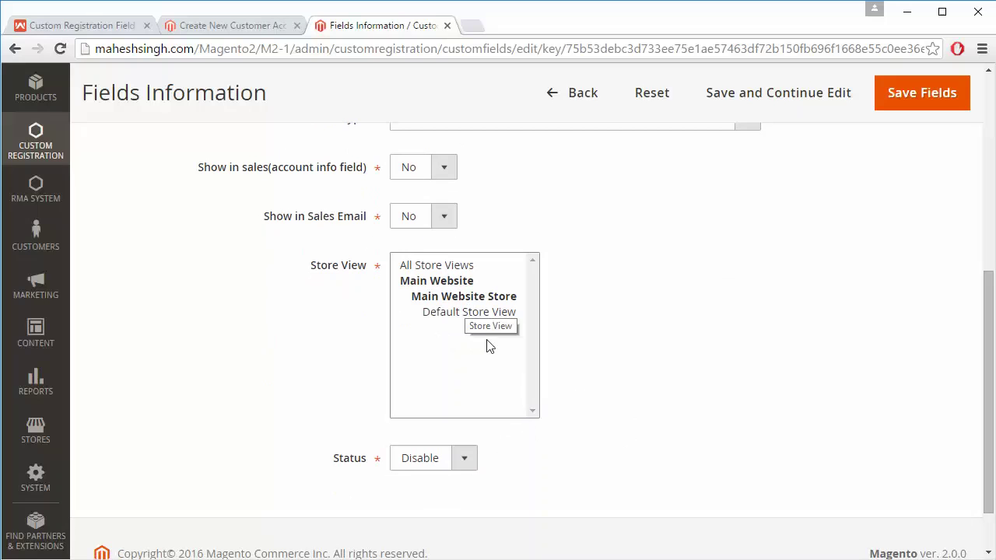
click(467, 462)
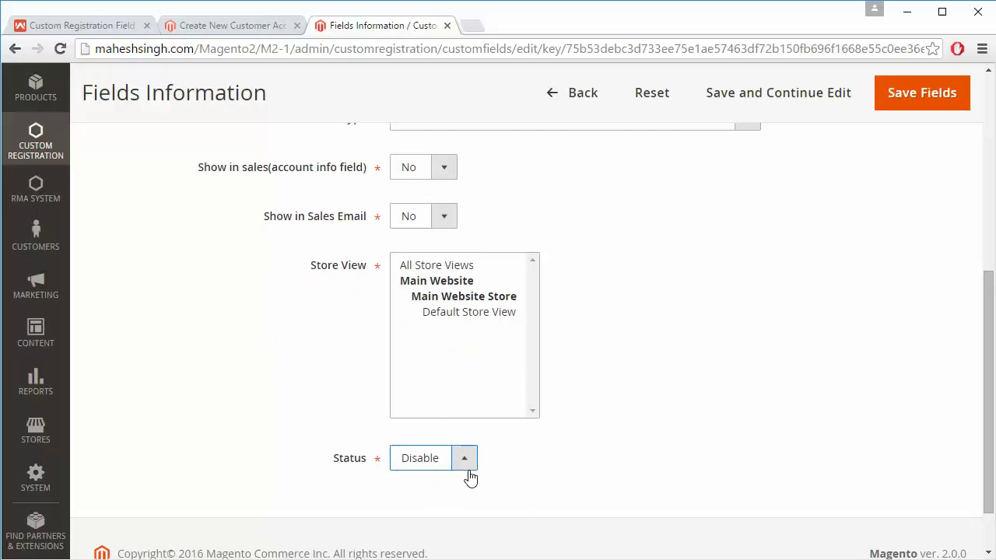
click(673, 498)
click(922, 101)
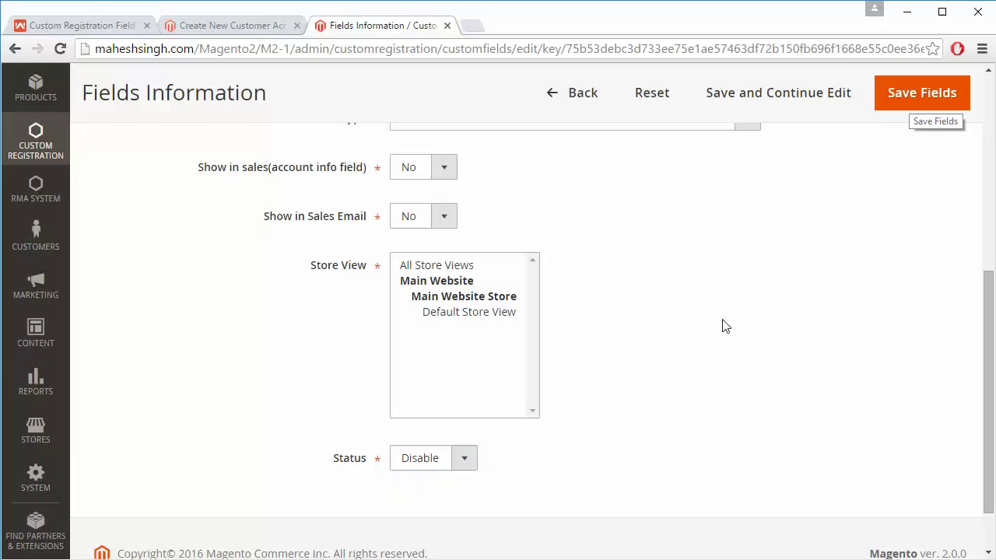
scroll(723, 327, up, 5)
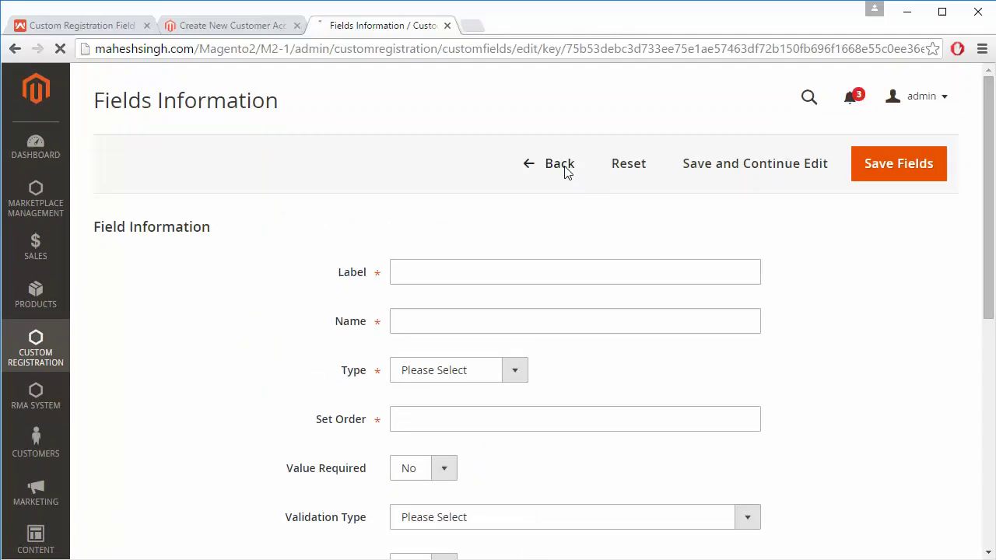
click(565, 172)
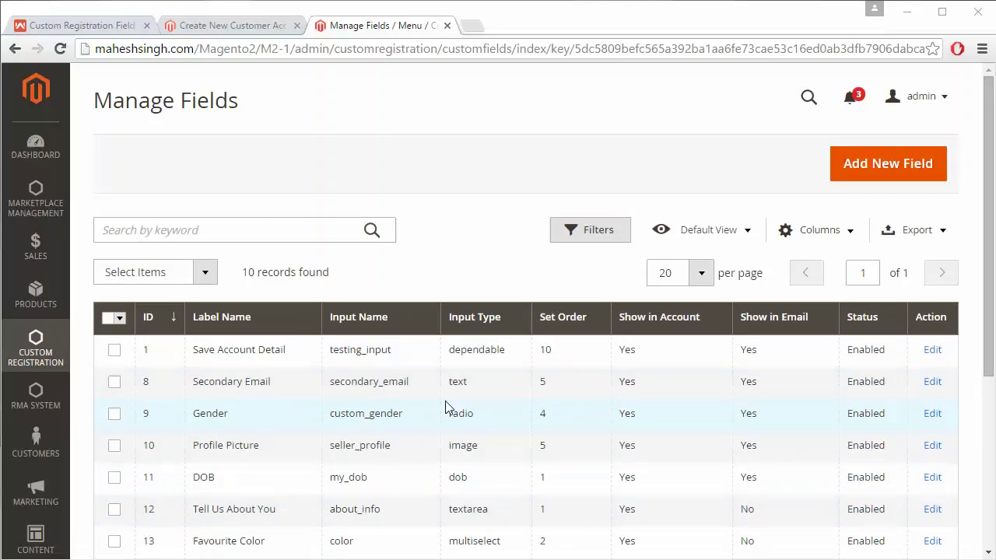
Edit the Save Account Detail field (ID 1) from the Manage Fields list.
click(933, 351)
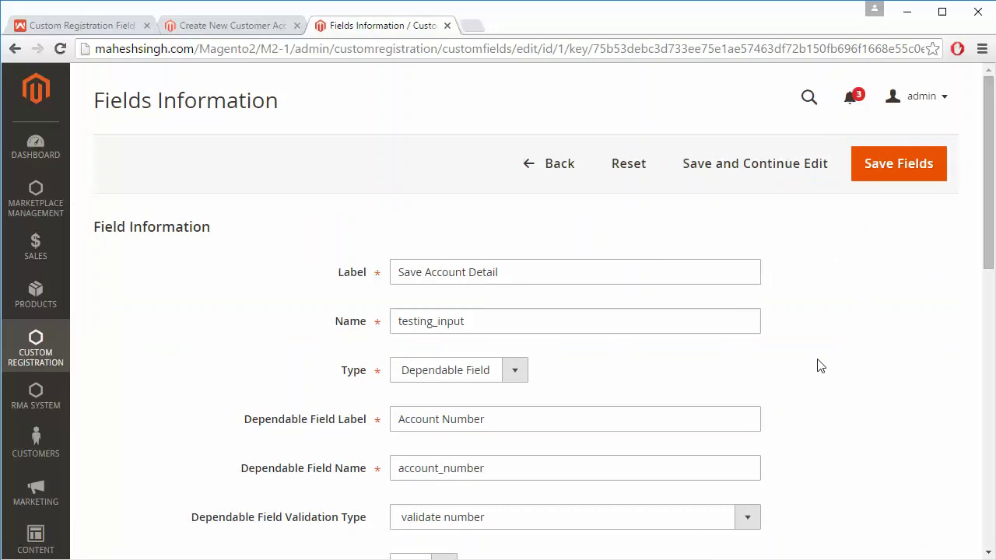
Check the Type and Dependable Field Type lists, keeping Dependable Field and Text unchanged.
scroll(818, 365, down, 1)
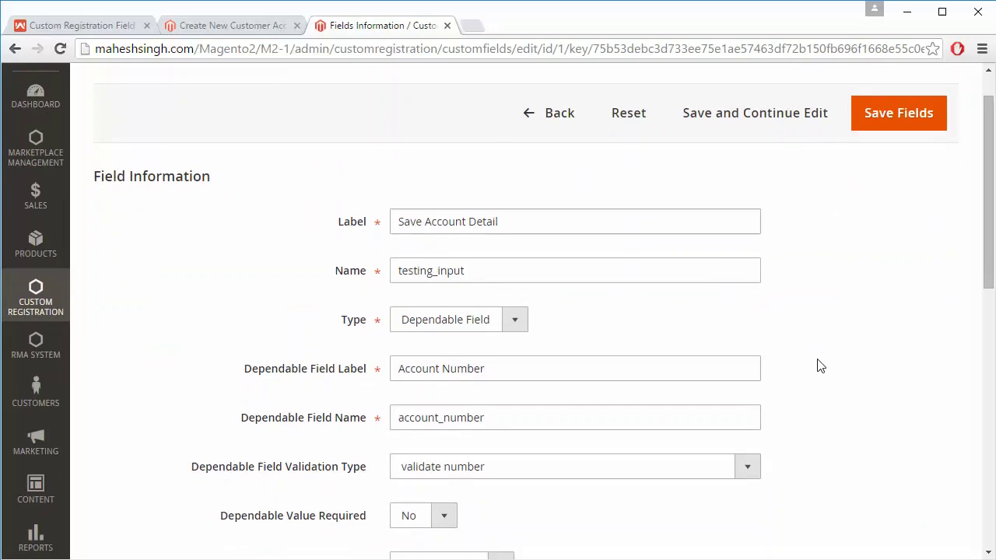
click(513, 326)
click(515, 322)
scroll(834, 326, down, 2)
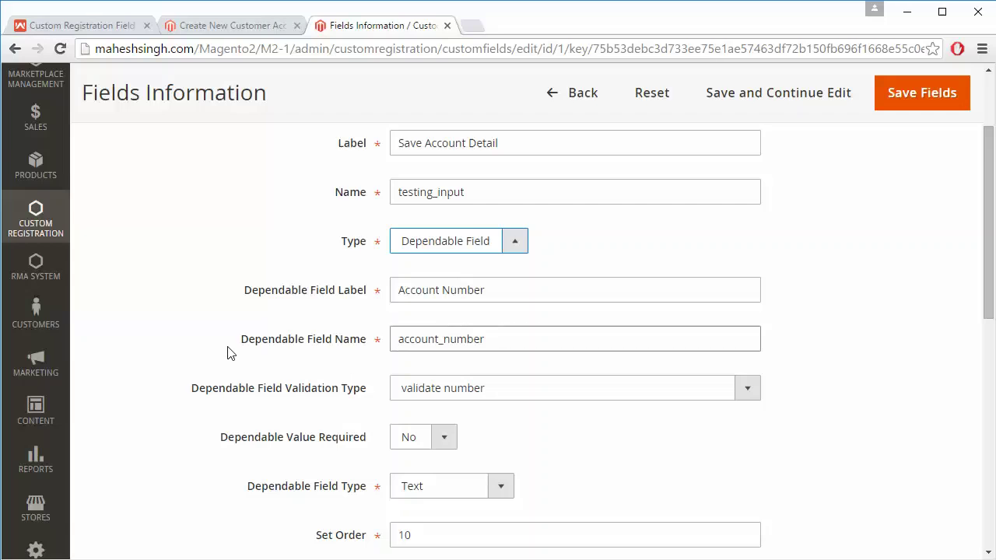
scroll(229, 350, down, 1)
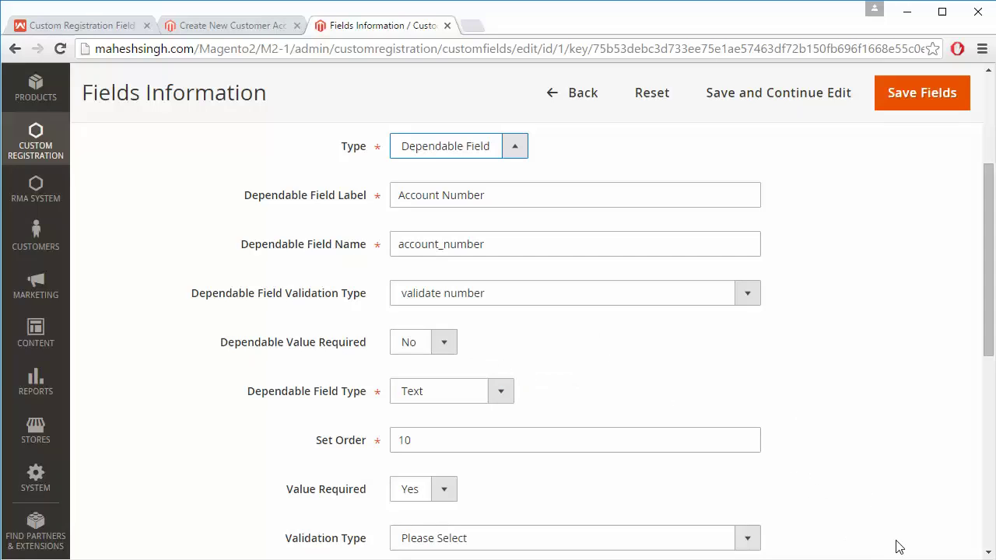
click(507, 397)
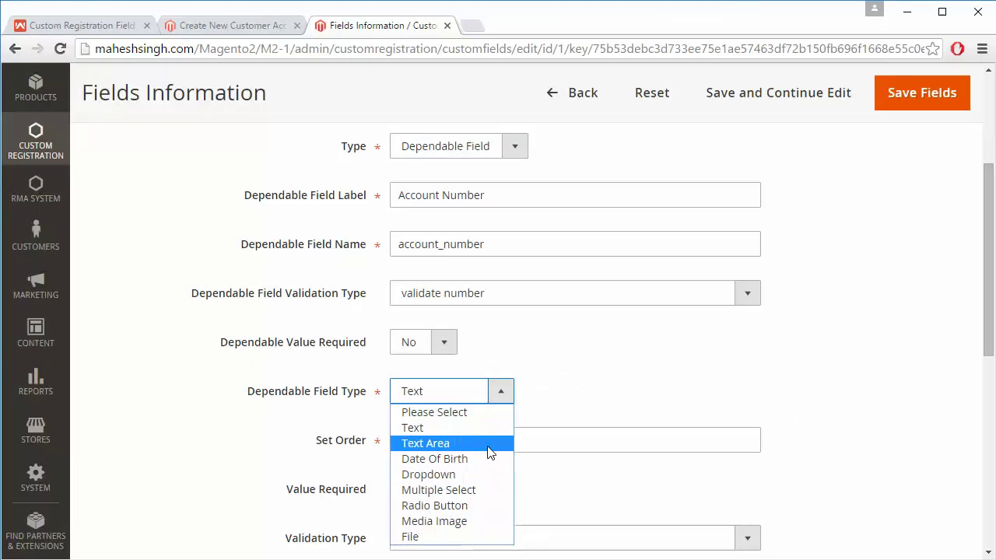
click(575, 395)
Review the remaining settings (account_number, order 10, required, Enable), then expand Customers.
scroll(577, 395, down, 1)
scroll(576, 401, down, 1)
scroll(576, 394, down, 2)
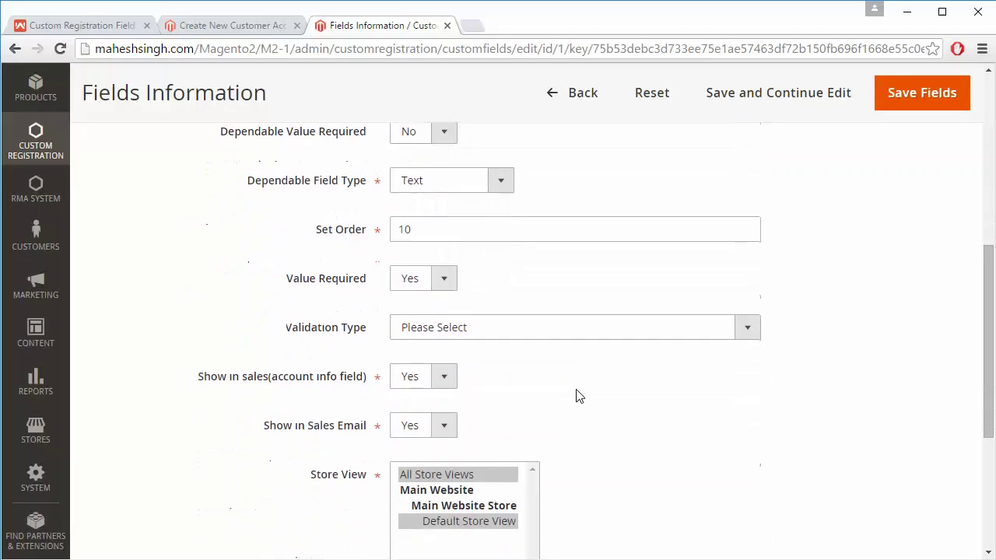
scroll(576, 390, down, 1)
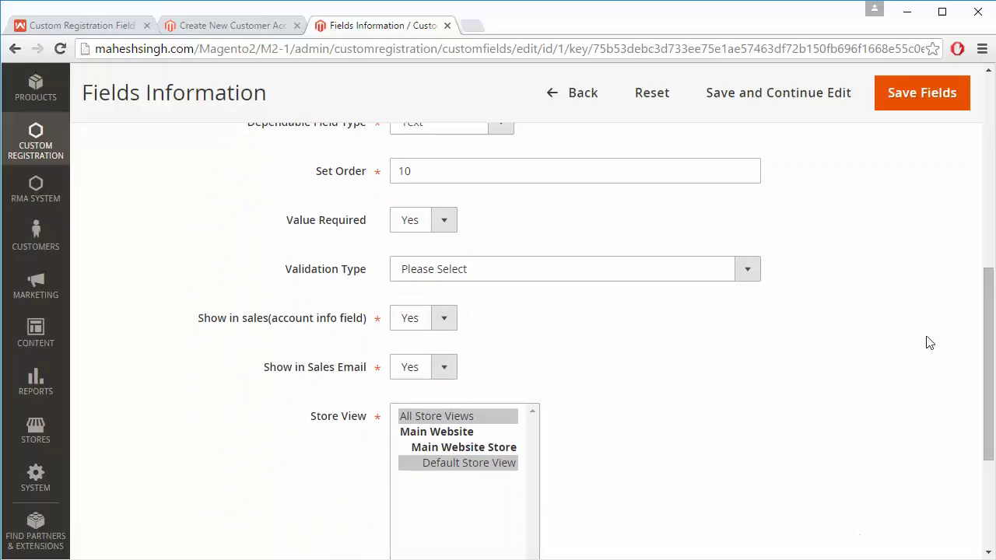
drag(985, 334, 960, 174)
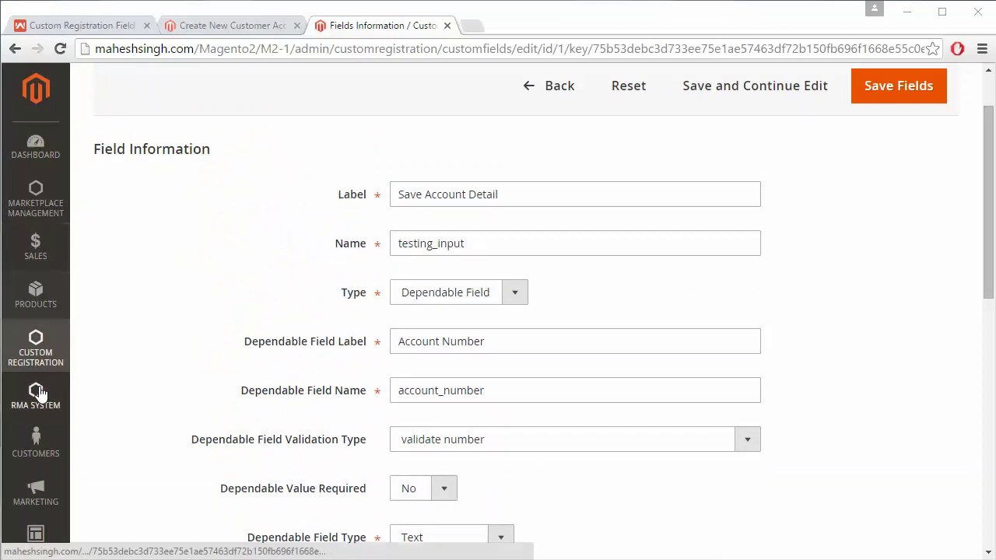
click(36, 439)
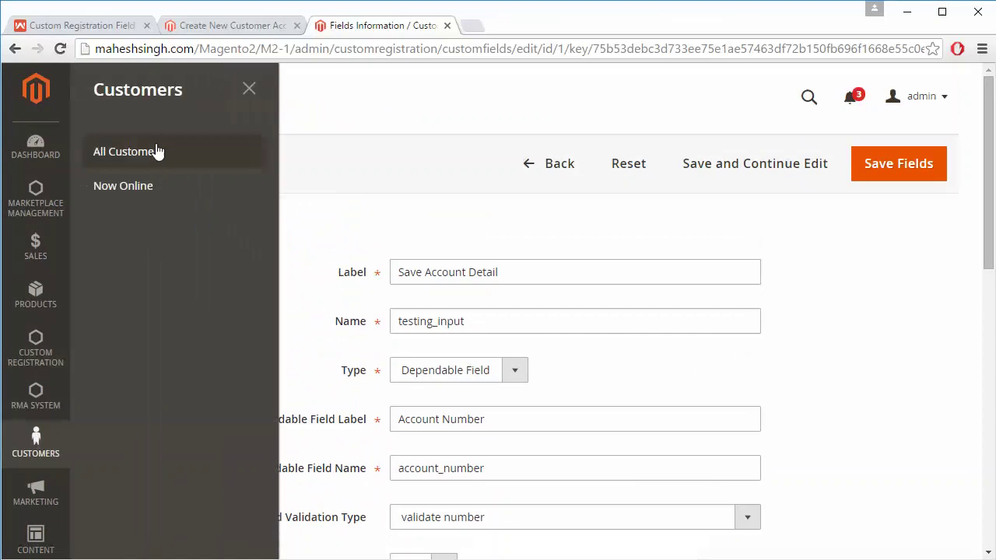
Open All Customers and edit the last customer in the grid.
click(156, 152)
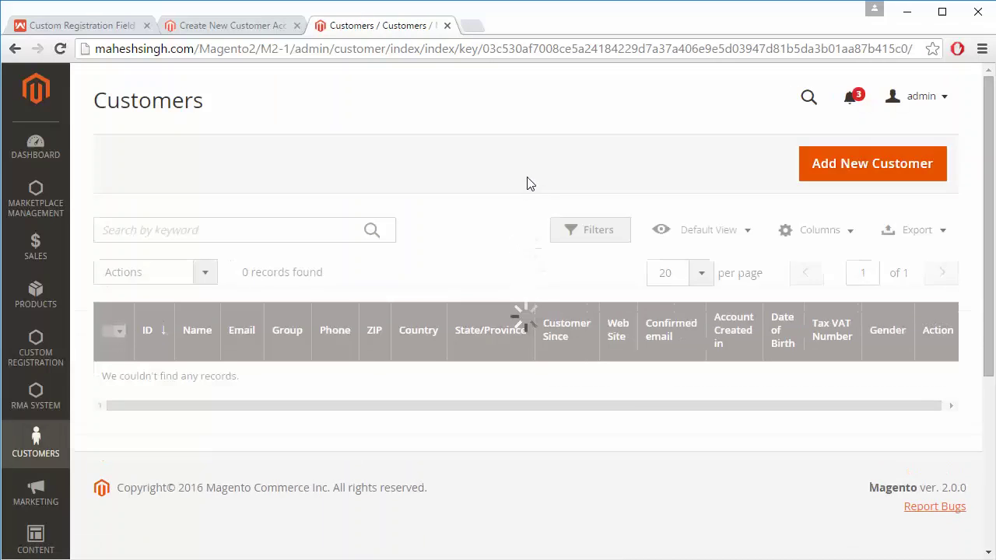
scroll(572, 495, down, 3)
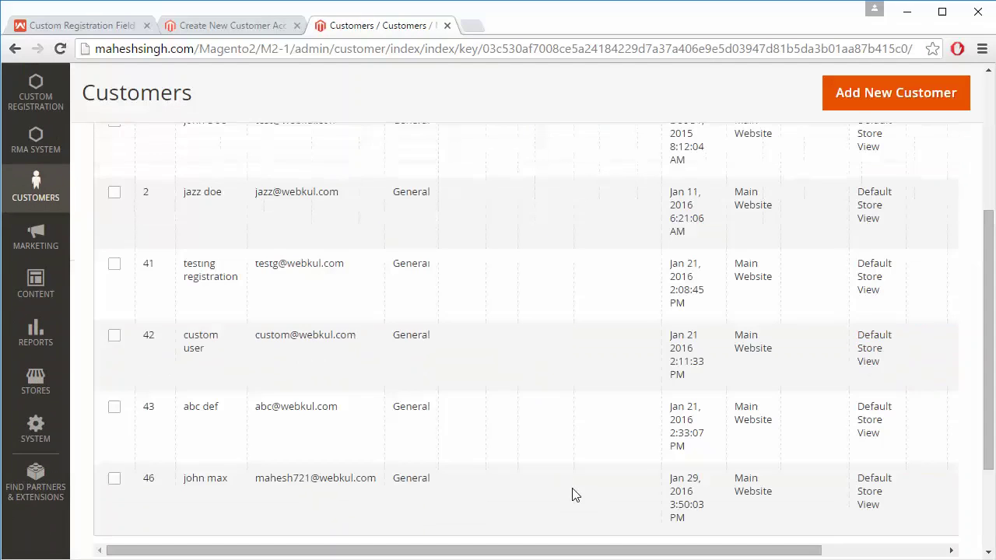
scroll(571, 495, down, 3)
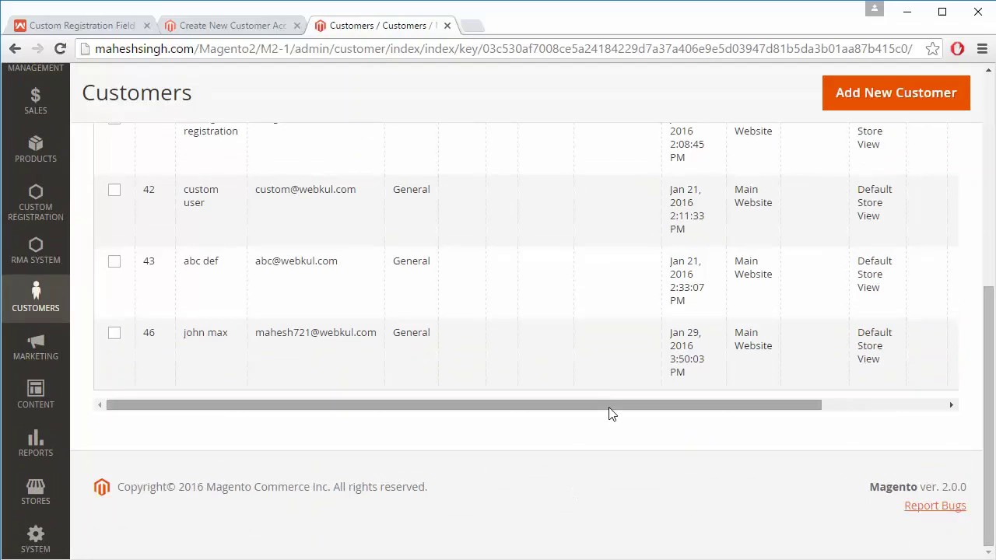
drag(611, 413, 798, 405)
click(933, 337)
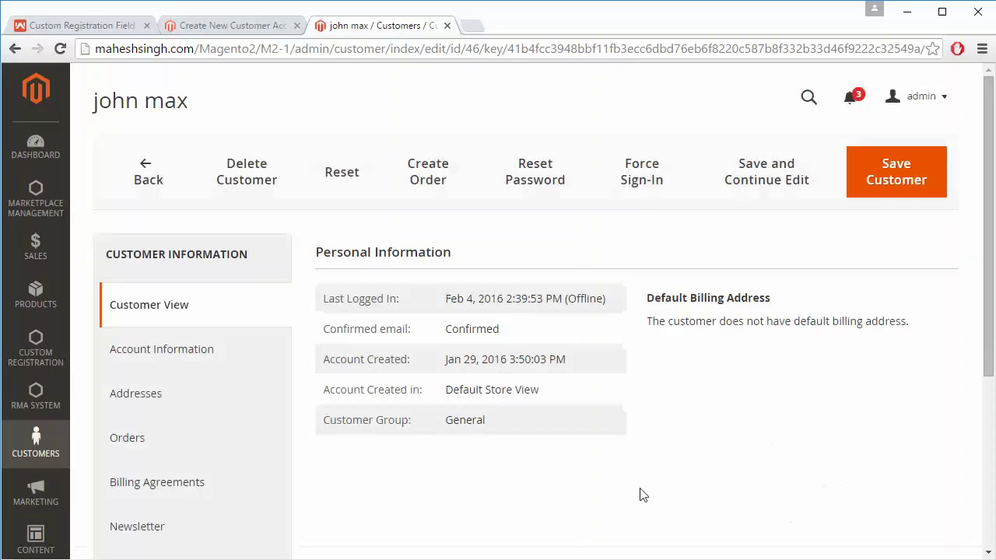
View the customer's Custom Registration Fields values, then switch to the Create New Customer Account tab.
scroll(351, 444, down, 3)
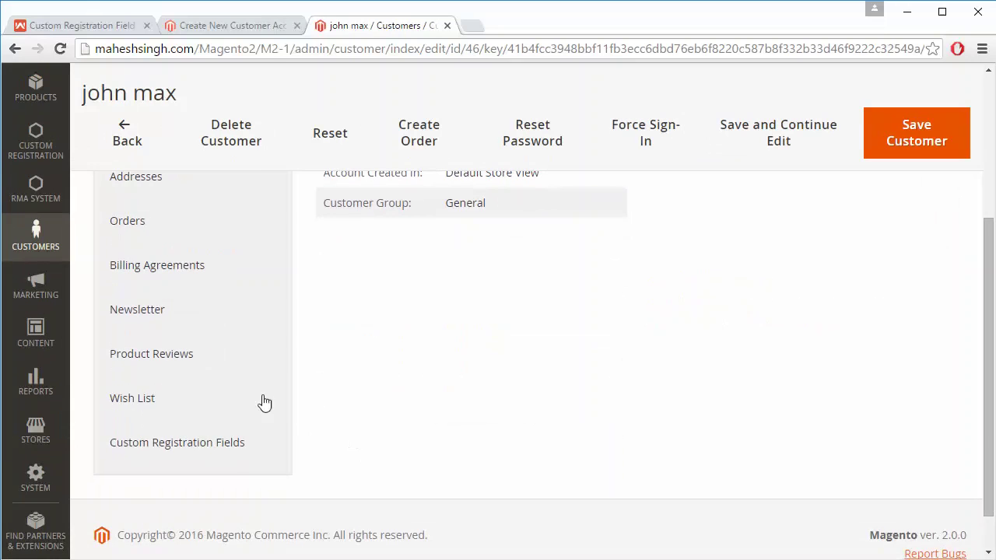
click(188, 464)
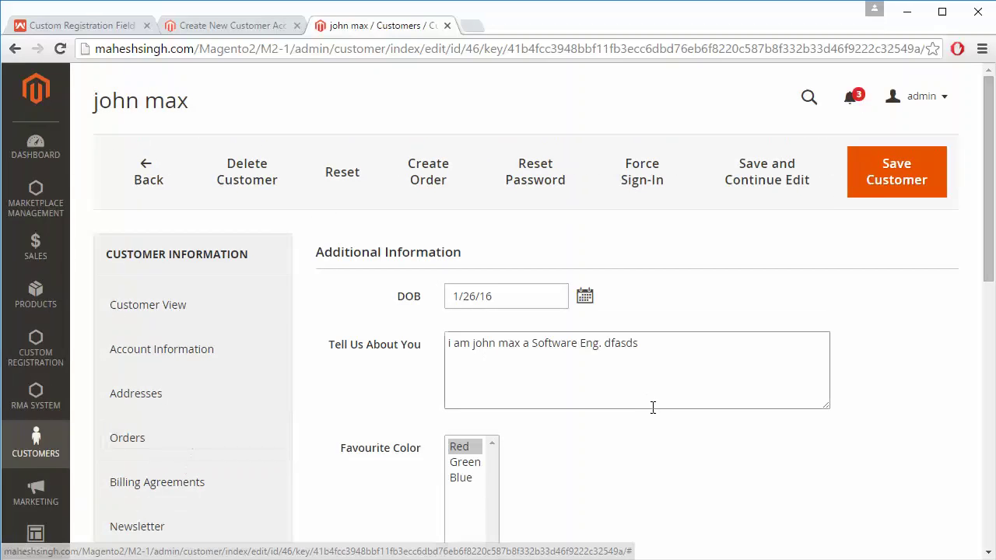
scroll(753, 428, down, 3)
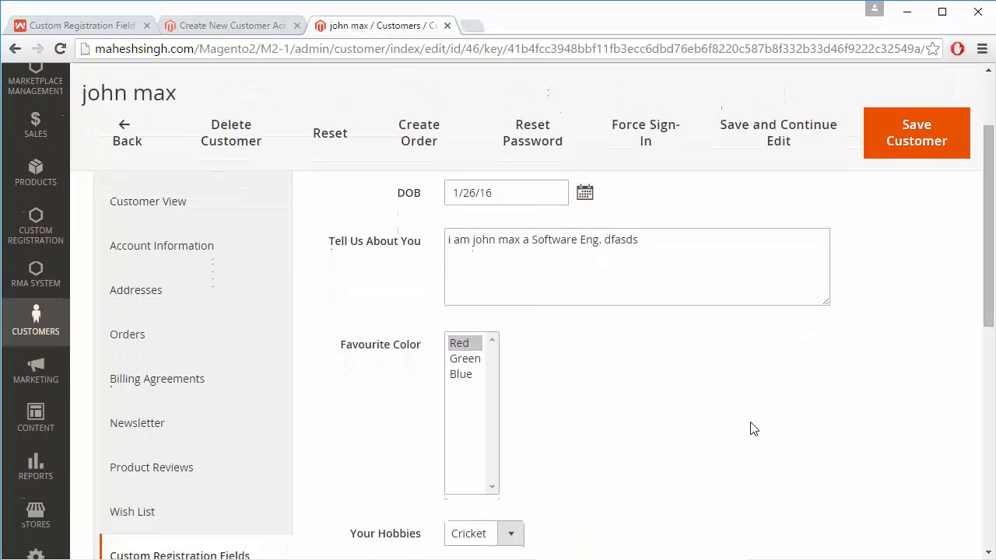
scroll(753, 427, down, 3)
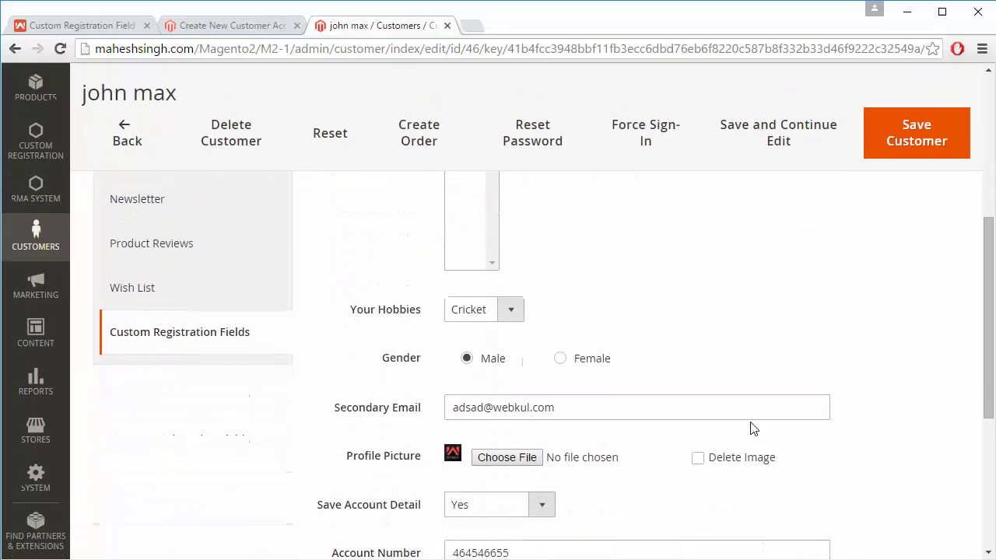
scroll(753, 427, down, 3)
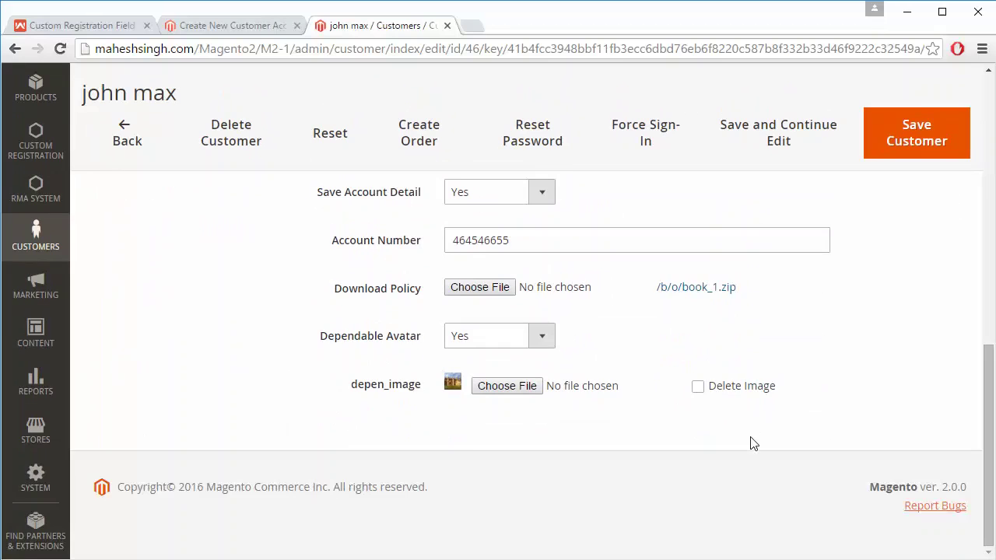
scroll(753, 451, up, 10)
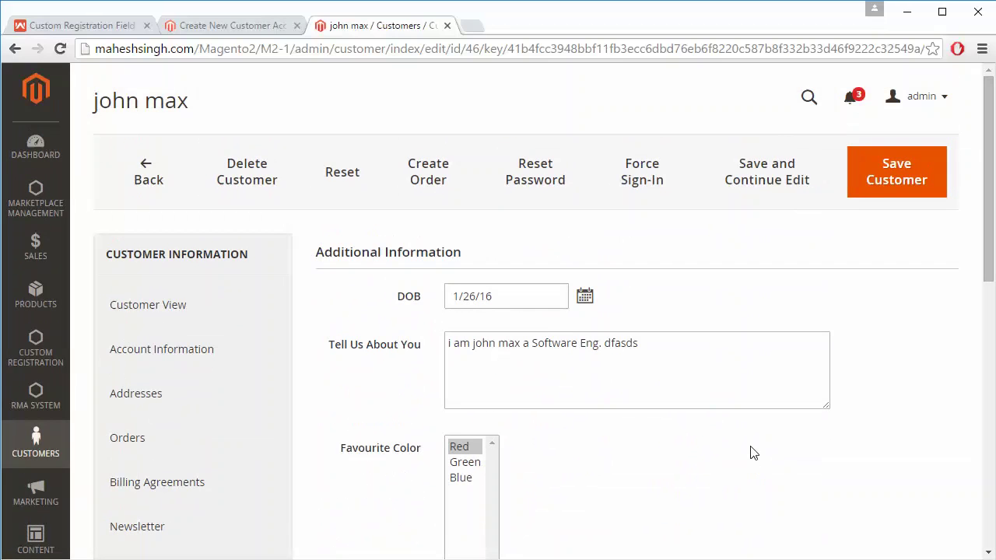
click(902, 179)
Scroll the storefront registration form and open, then dismiss, the DOB date picker.
click(255, 22)
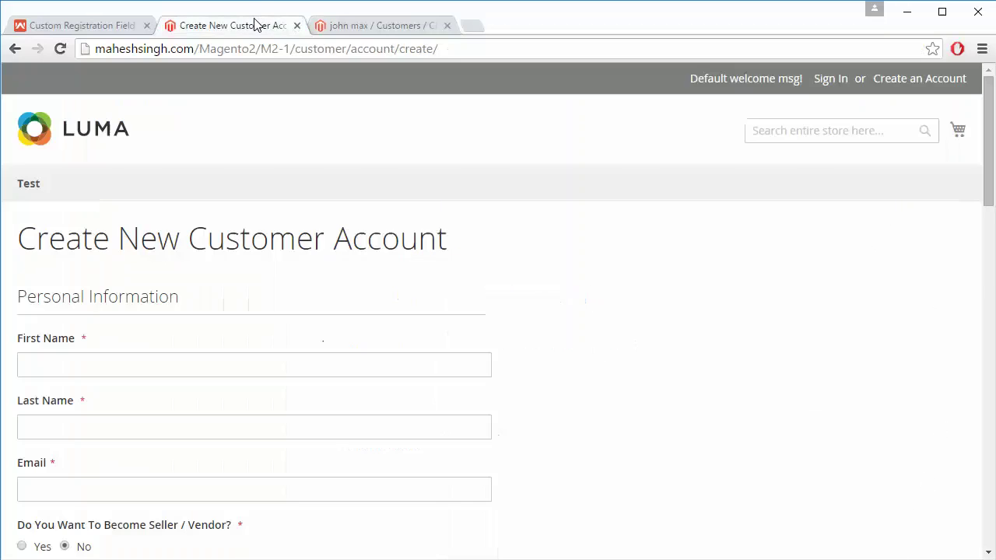
scroll(548, 196, down, 2)
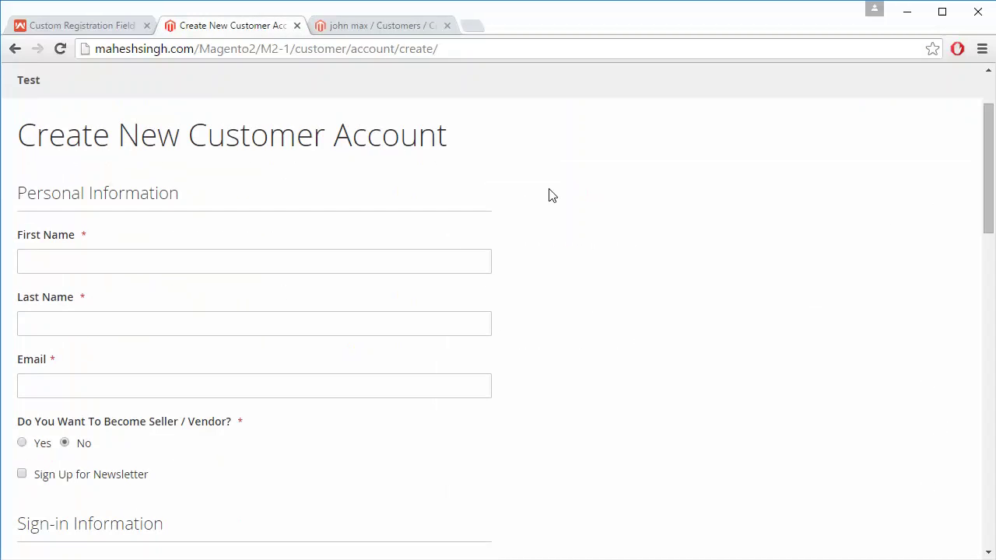
scroll(549, 195, up, 2)
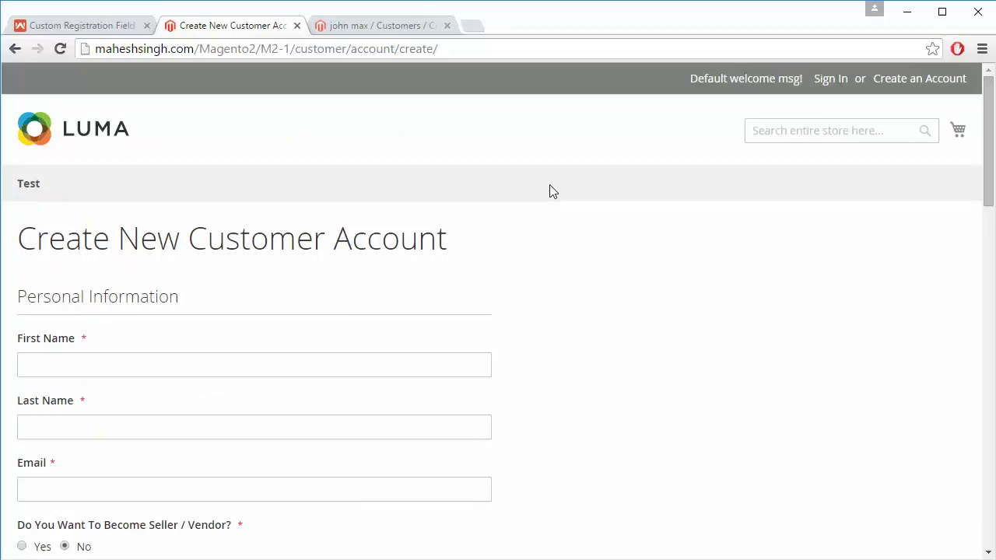
scroll(549, 195, down, 4)
scroll(552, 192, down, 1)
scroll(549, 191, down, 1)
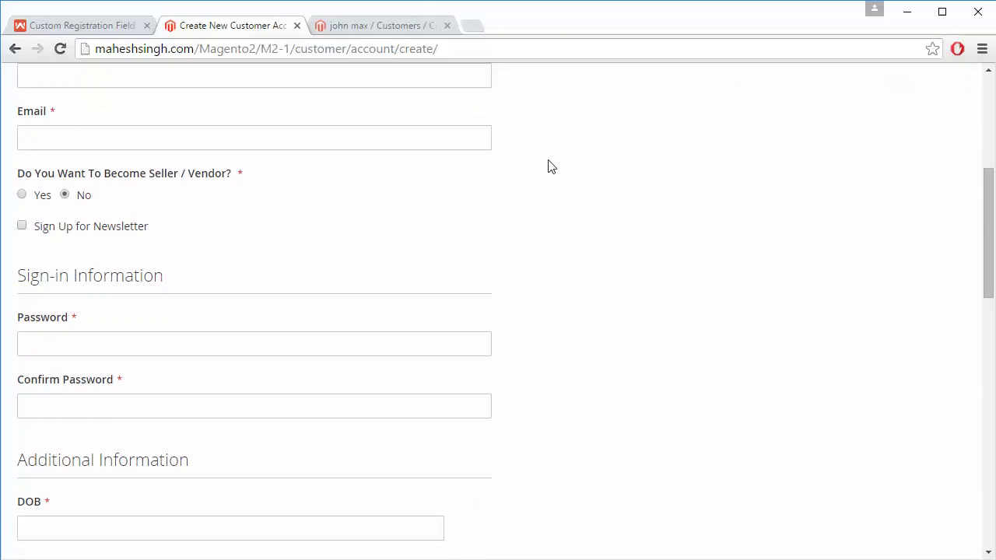
scroll(544, 153, down, 2)
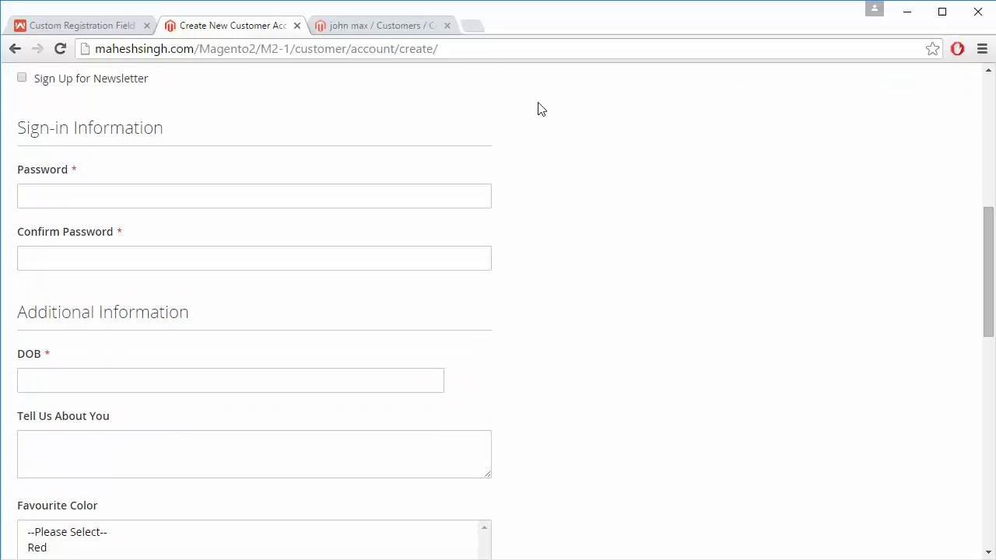
scroll(605, 292, down, 4)
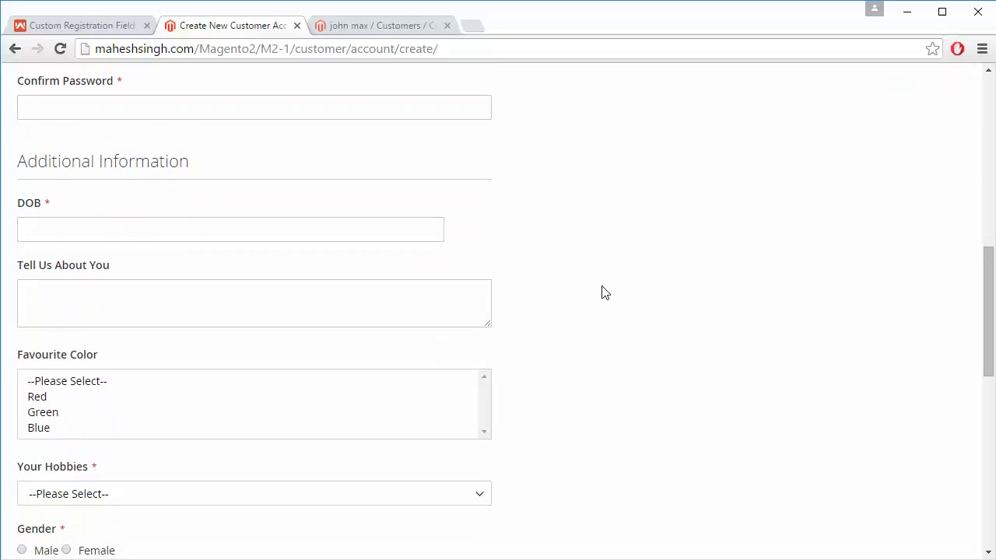
click(104, 134)
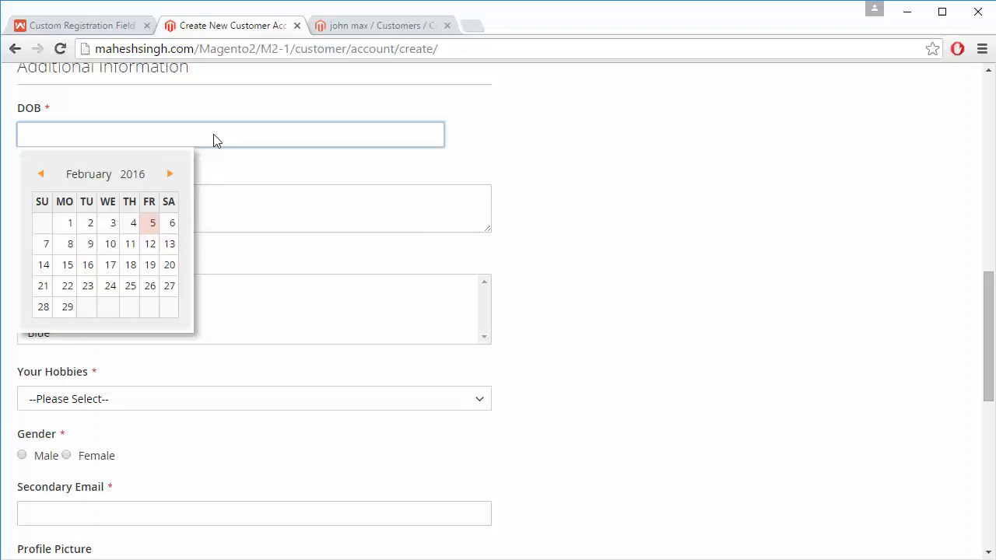
click(535, 194)
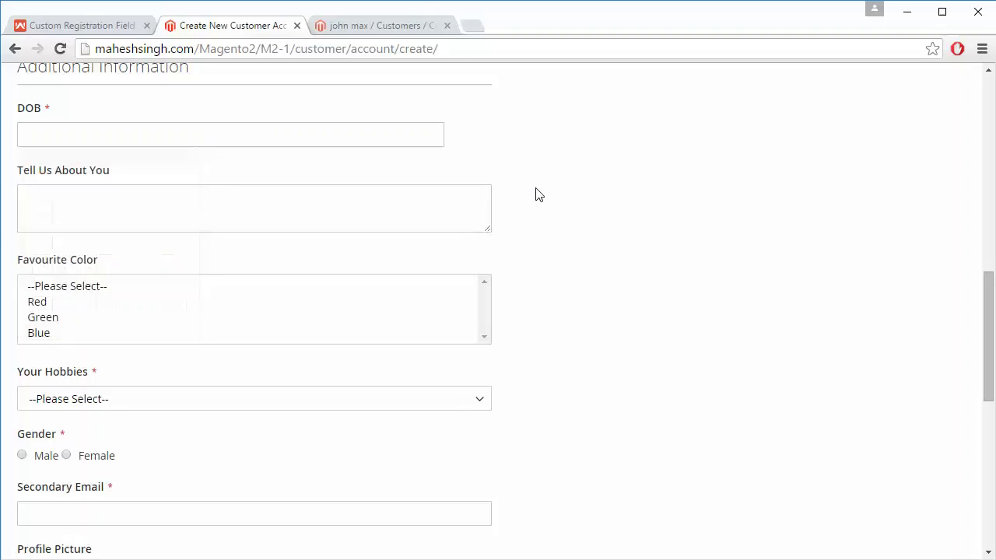
Select Red and Green under Favourite Color, leaving Your Hobbies unselected.
click(142, 199)
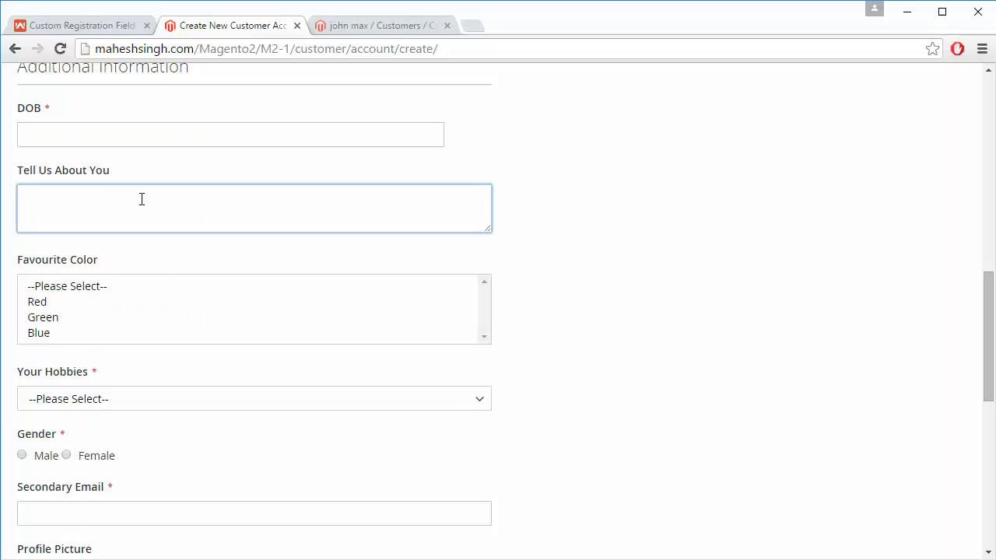
scroll(565, 299, down, 2)
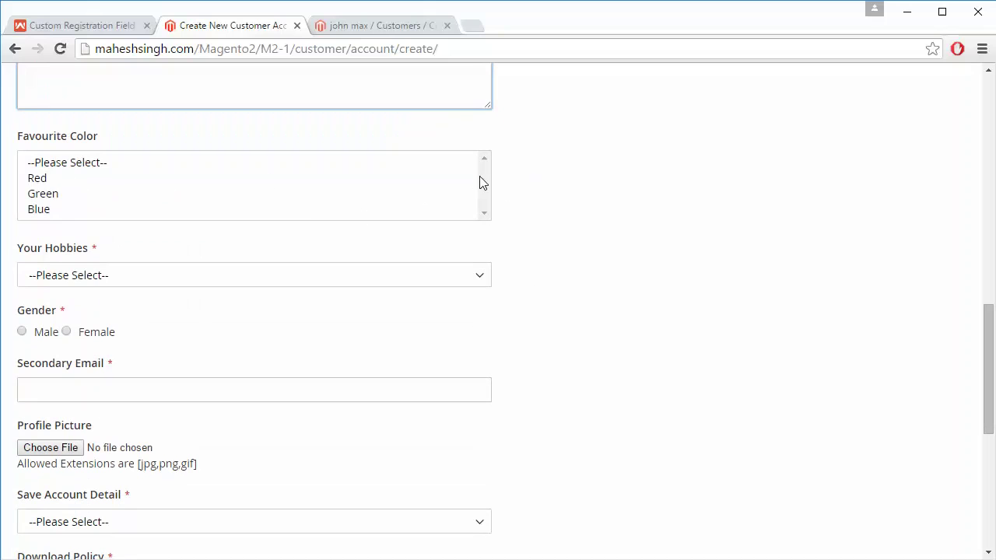
click(45, 179)
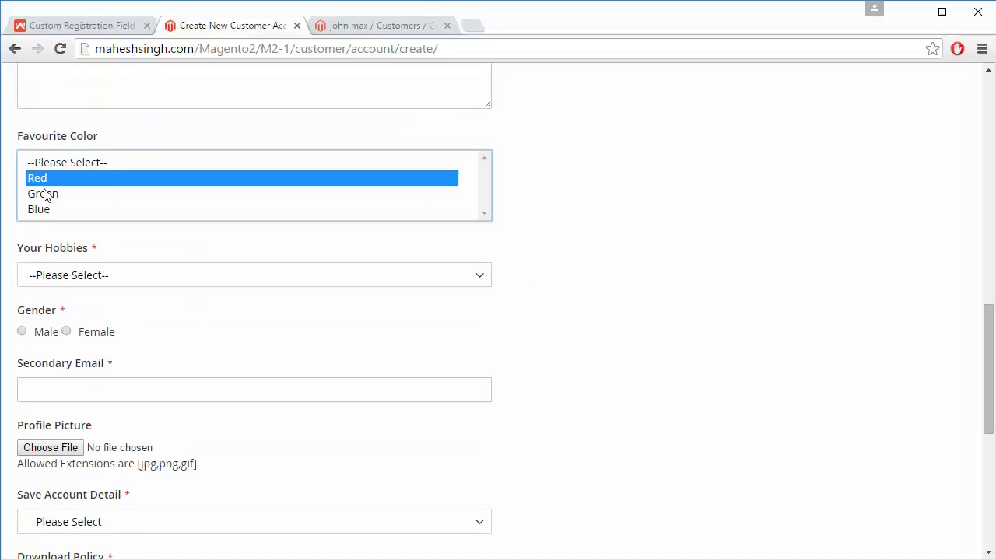
ctrl+click(45, 194)
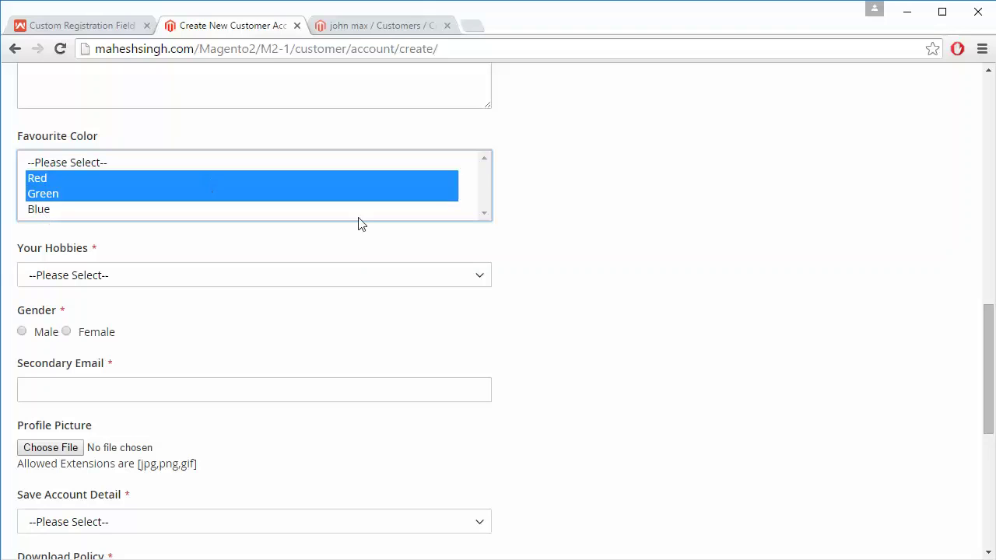
click(204, 286)
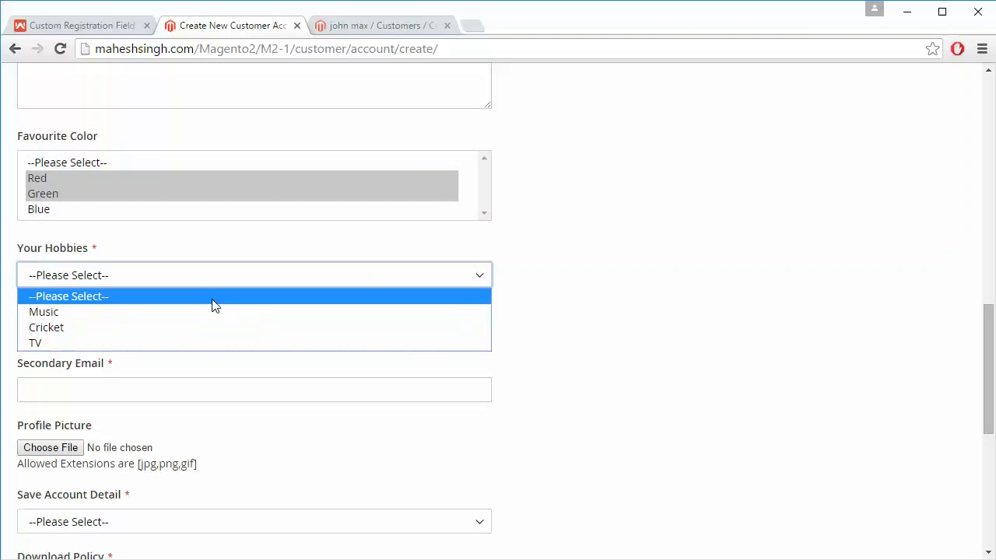
click(236, 256)
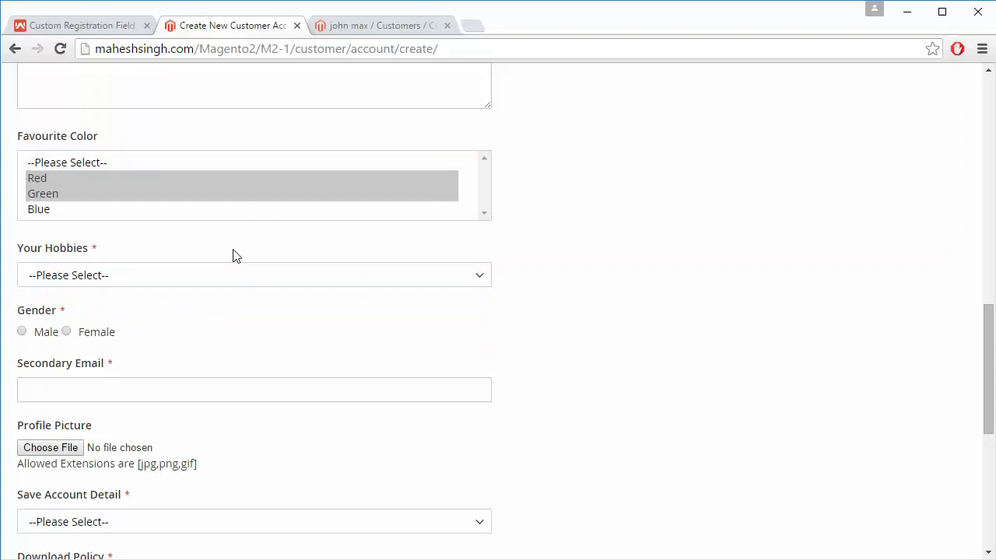
Set Gender to Male on the registration form and start on the secondary email field.
click(21, 332)
click(66, 333)
click(21, 333)
scroll(156, 331, down, 1)
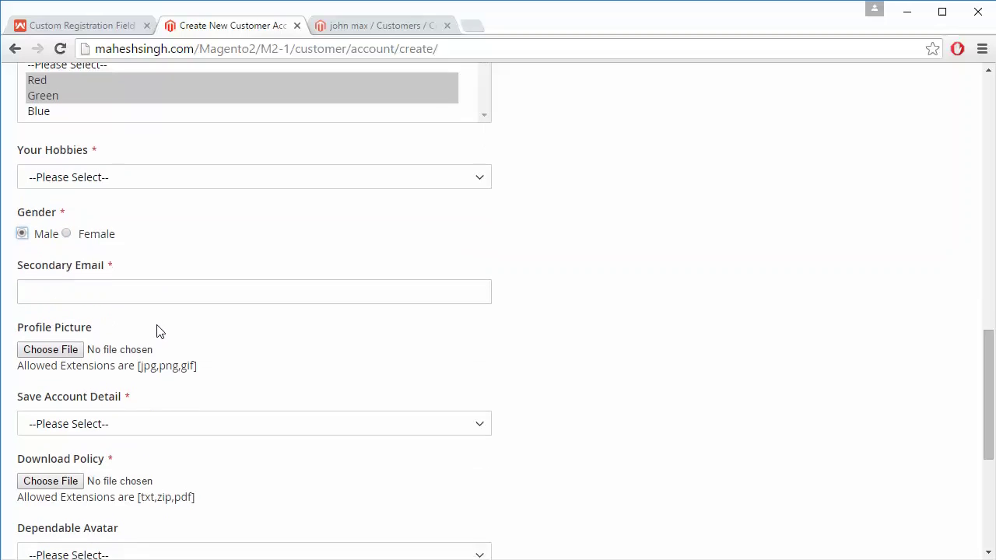
click(123, 290)
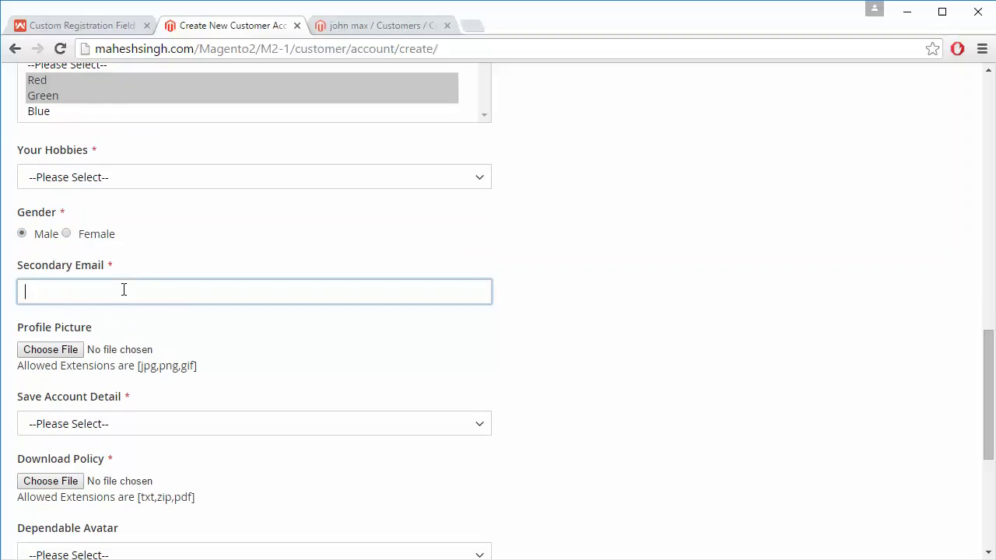
Switch Save Account Detail to Yes, then set it back to No.
scroll(196, 340, down, 1)
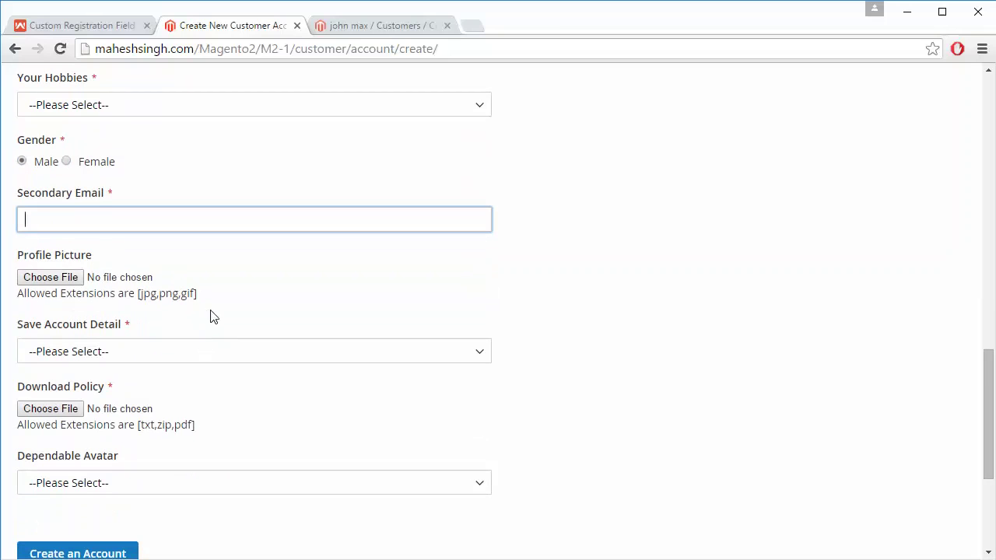
scroll(249, 309, down, 1)
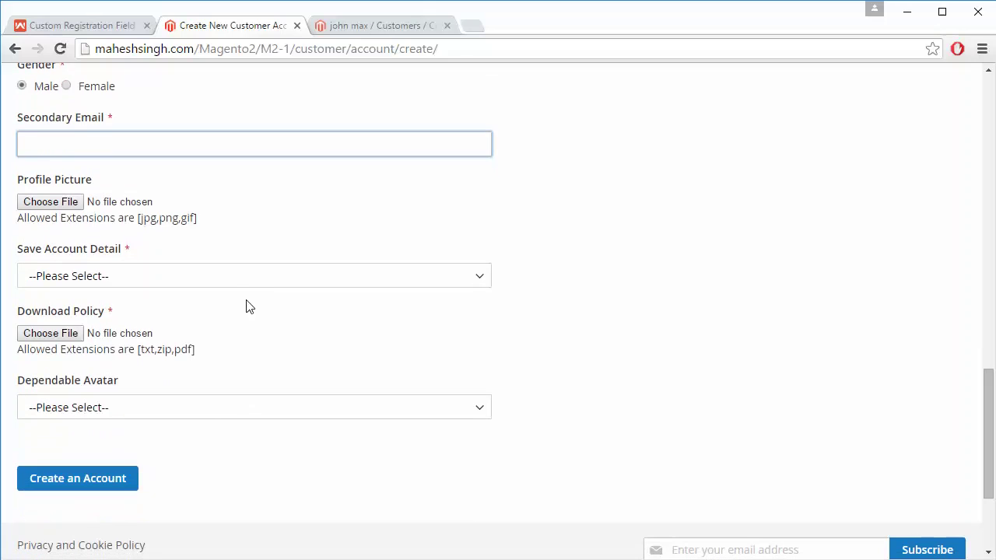
click(253, 275)
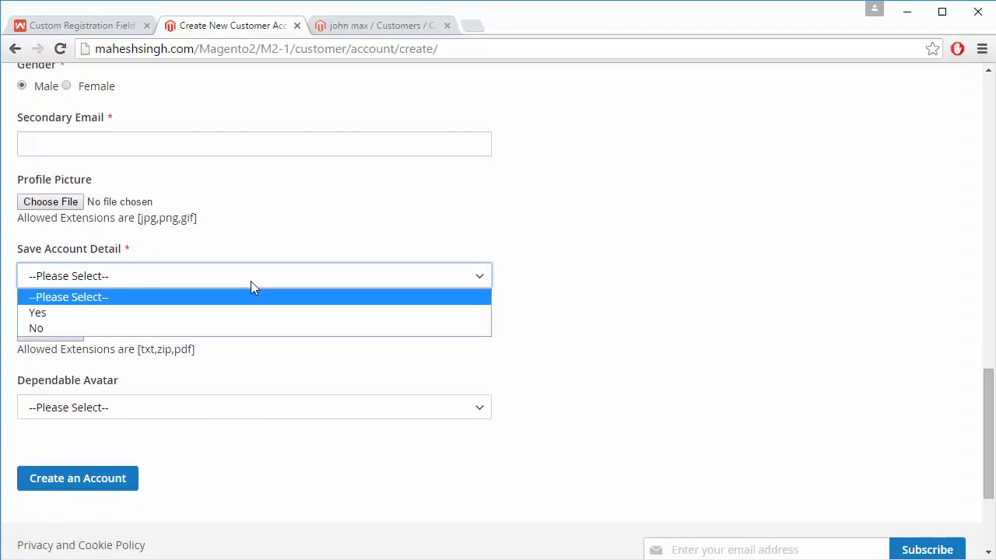
click(234, 312)
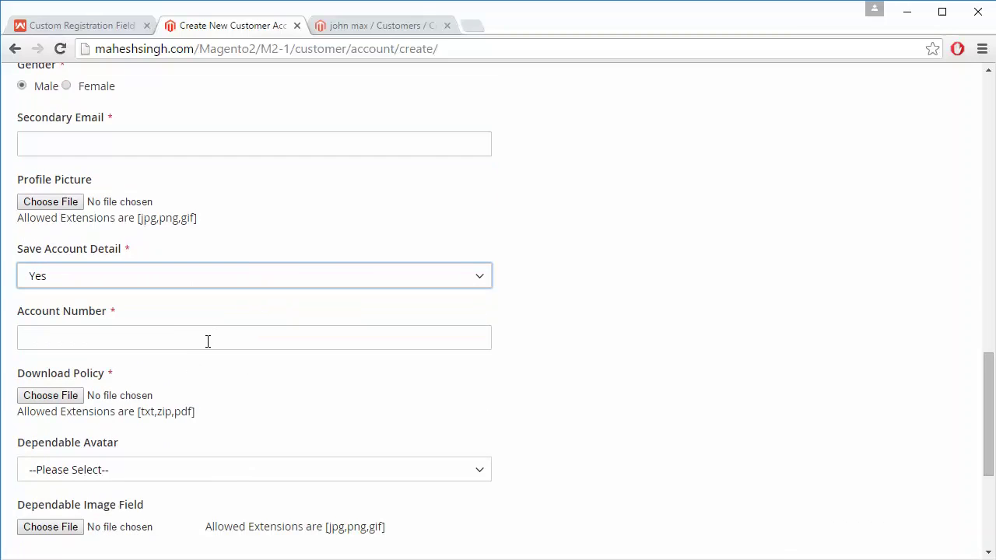
click(245, 276)
key(Escape)
key(Down)
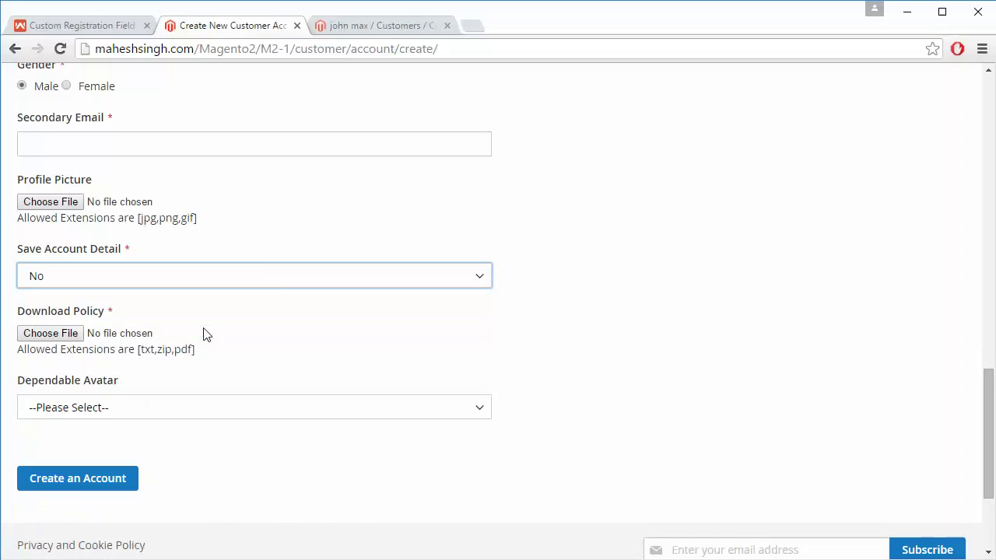
Switch Dependable Avatar to Yes, then back to No, hiding its Dependable Image Field.
scroll(276, 311, down, 1)
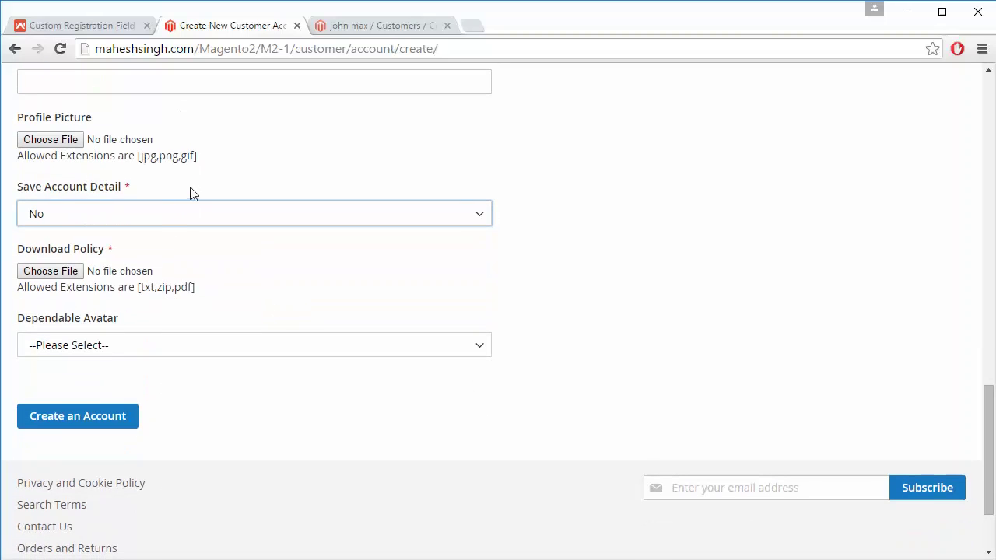
click(251, 352)
click(230, 385)
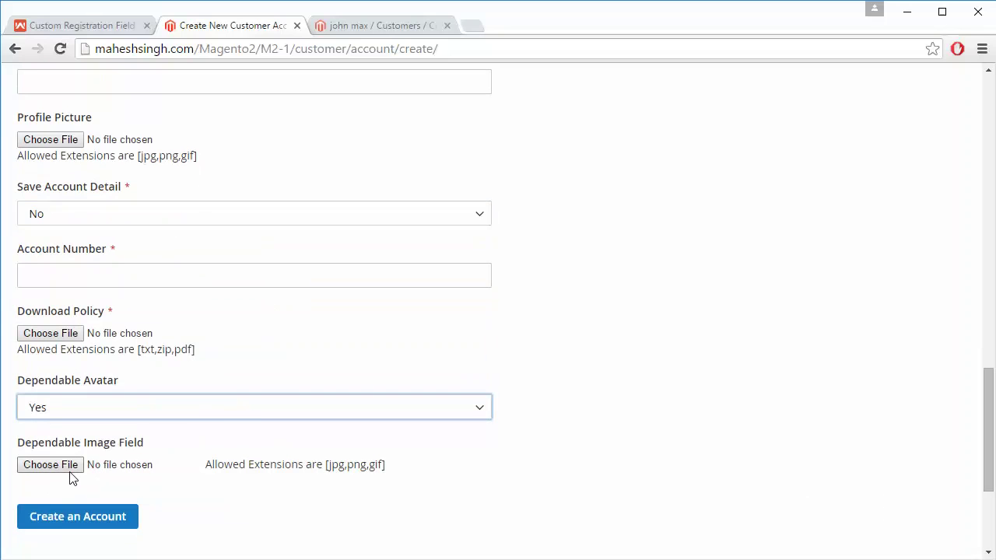
click(184, 416)
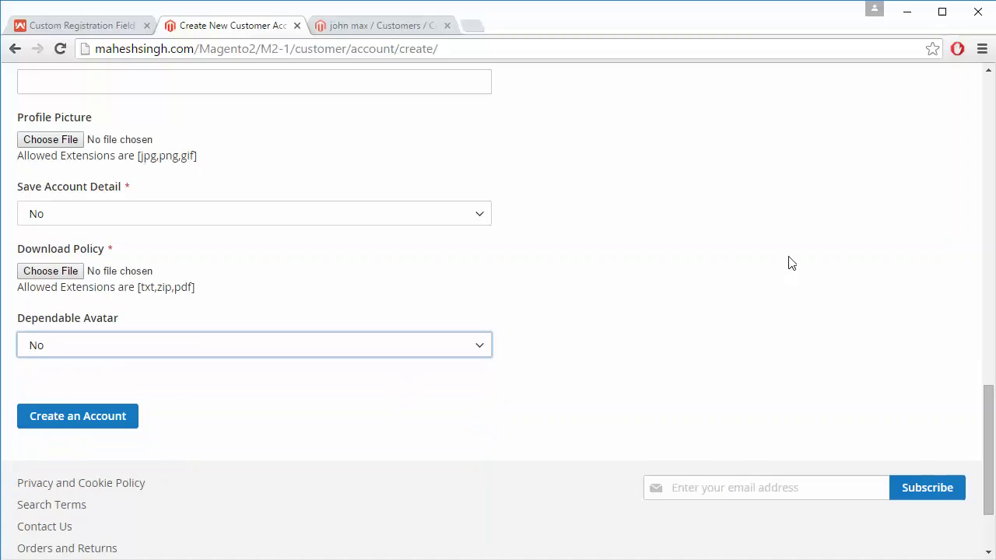
scroll(778, 264, up, 18)
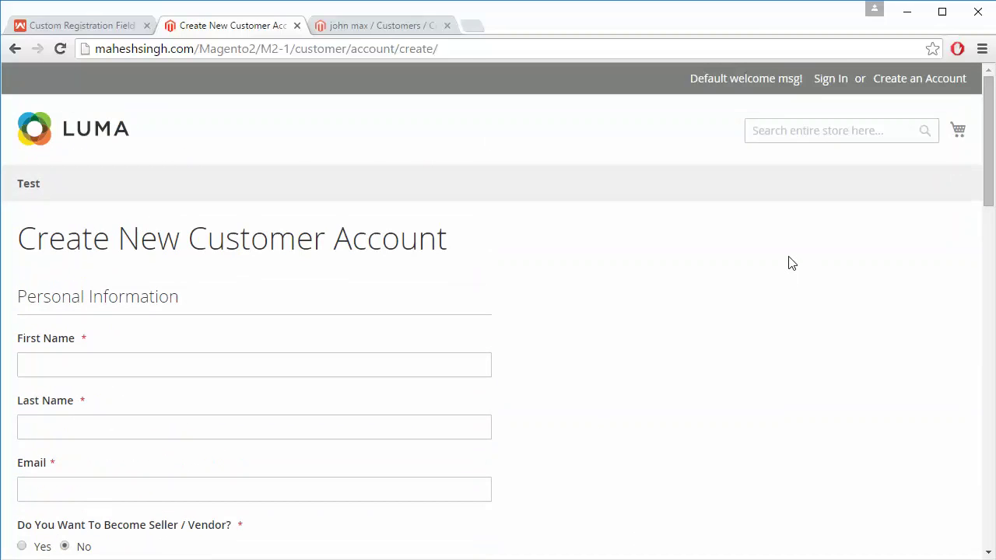
Sign in from the header and browse My Dashboard down to the Recent Orders table.
click(829, 79)
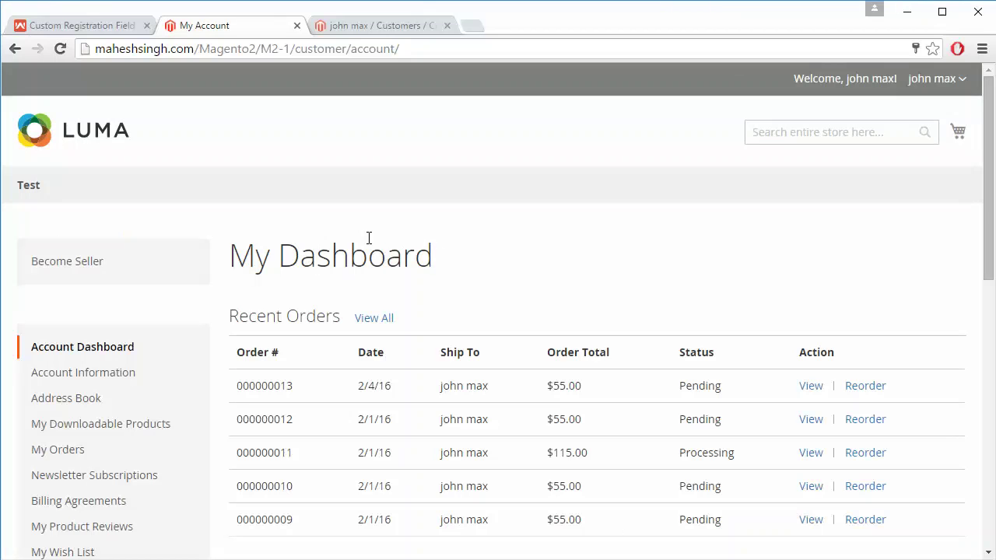
scroll(369, 237, down, 3)
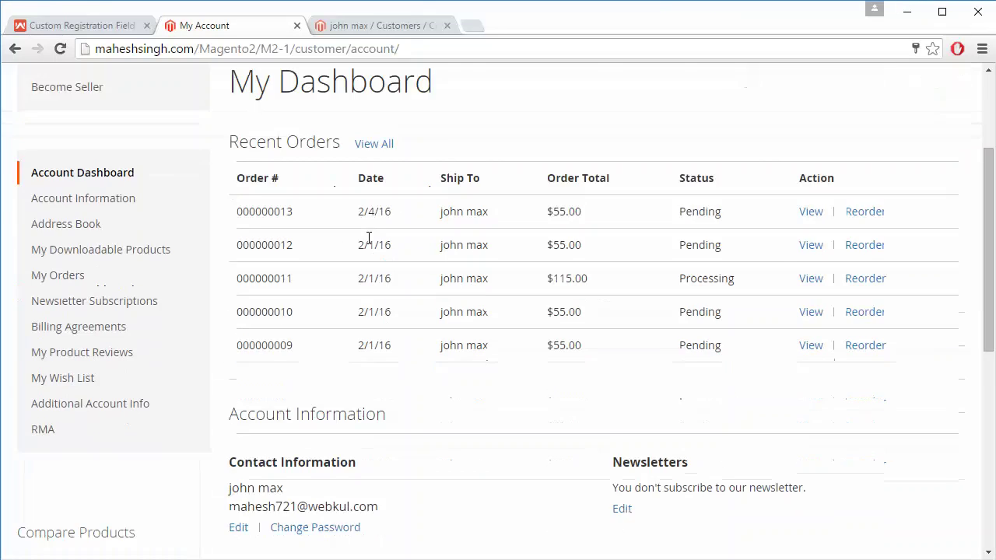
scroll(367, 238, up, 3)
scroll(370, 239, down, 1)
scroll(369, 238, down, 2)
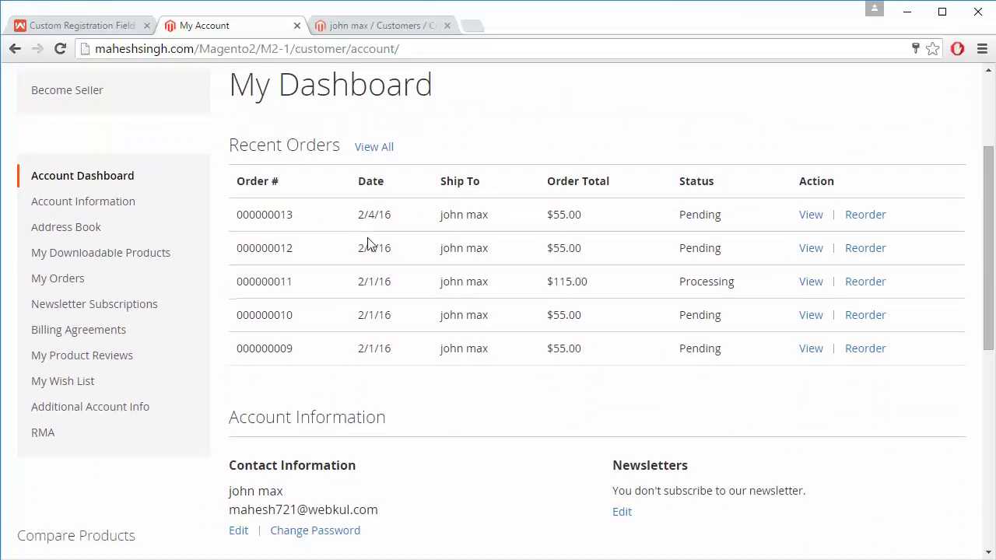
click(126, 424)
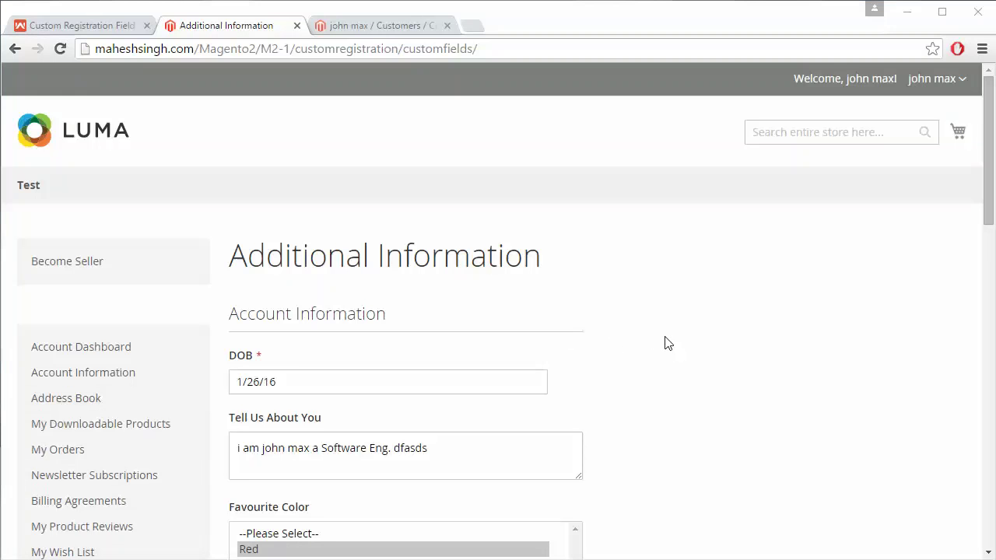
Review the saved custom fields on Additional Information, then return to the Webkul product page.
scroll(665, 342, down, 2)
scroll(665, 342, down, 2)
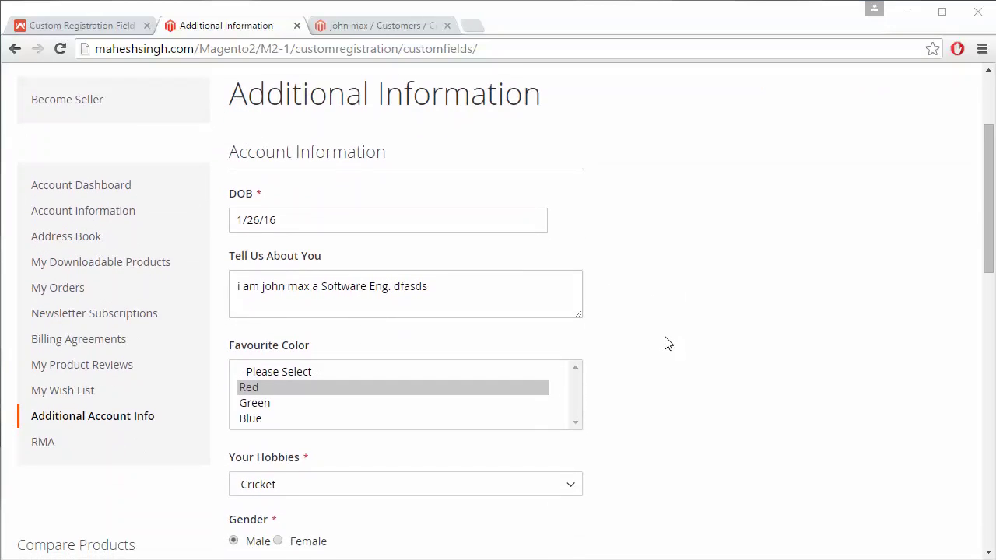
scroll(665, 342, down, 4)
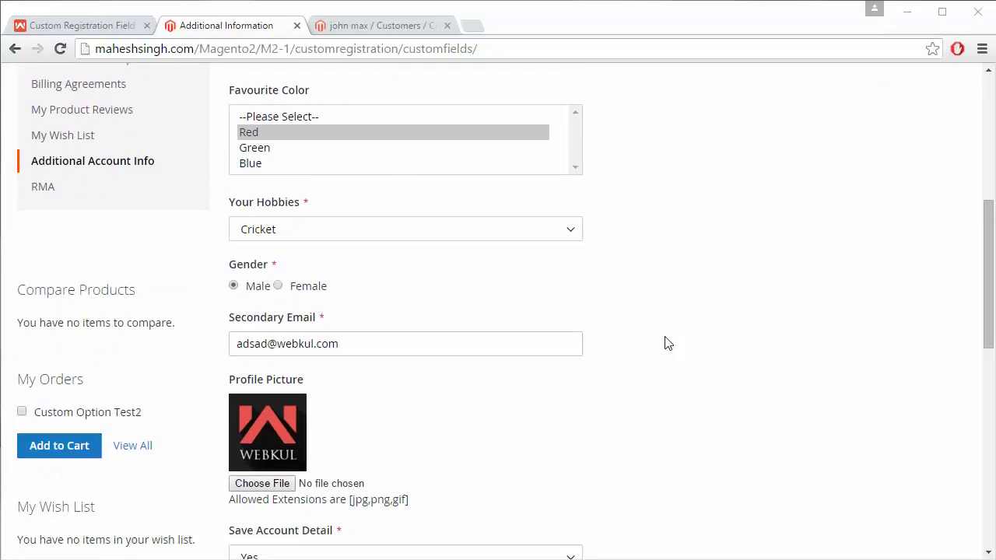
scroll(665, 342, down, 5)
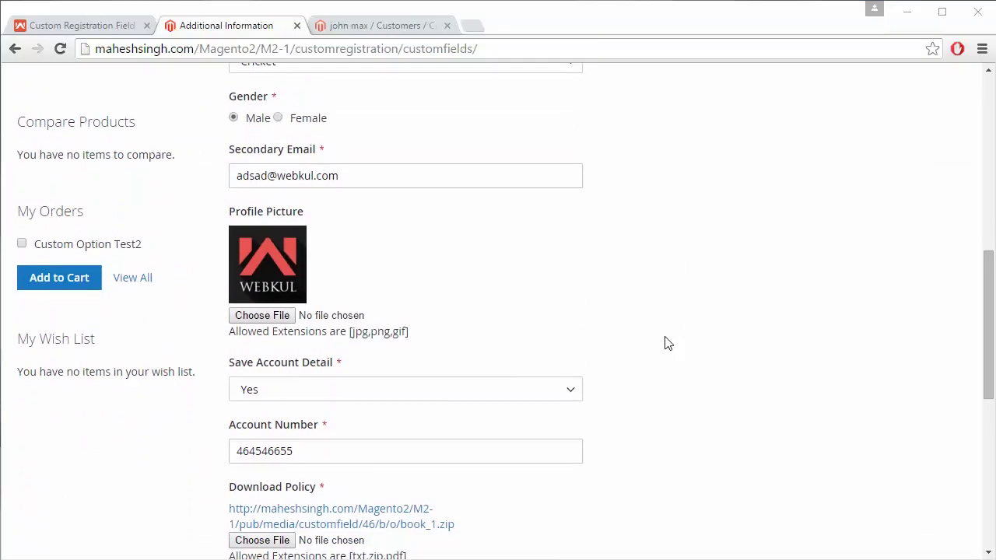
scroll(665, 342, down, 1)
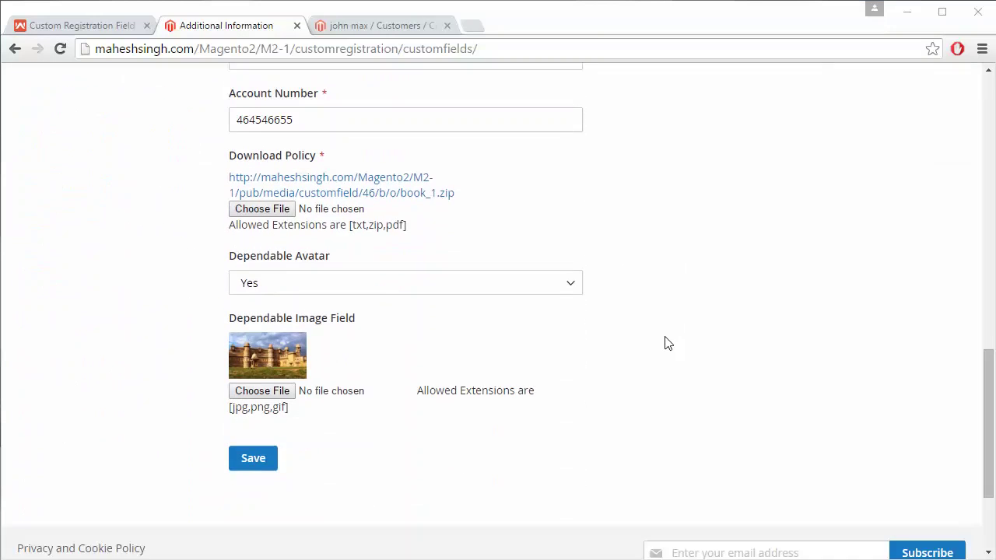
scroll(665, 342, up, 12)
scroll(665, 348, up, 2)
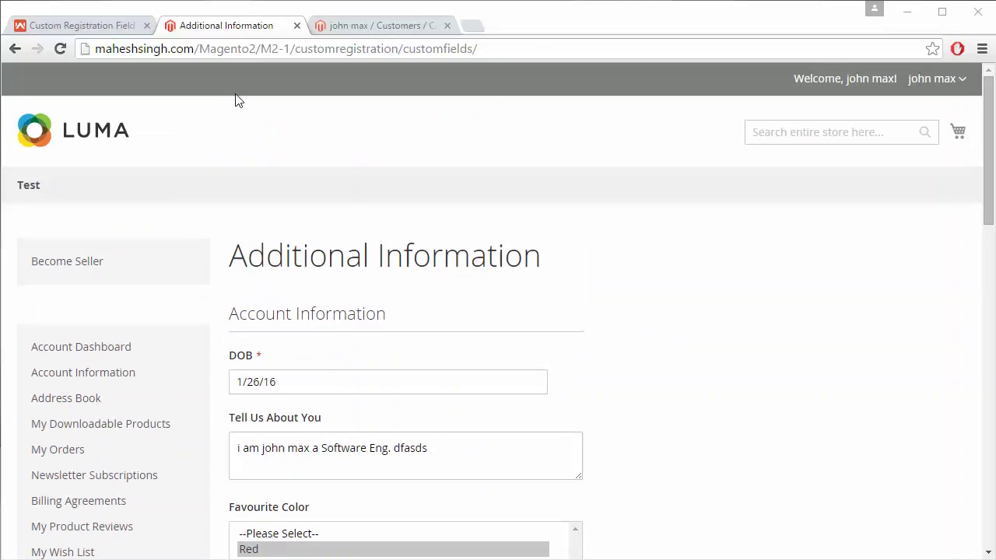
click(107, 25)
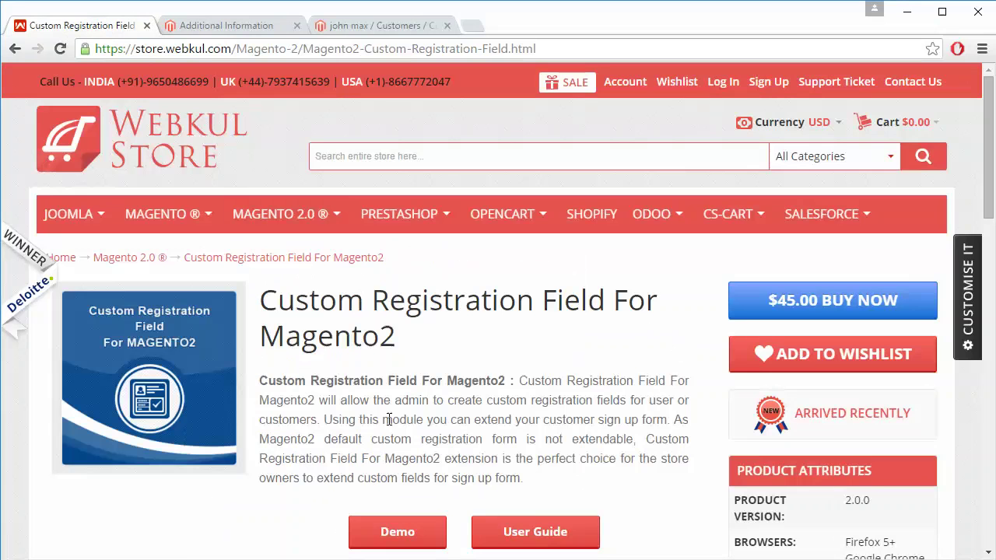